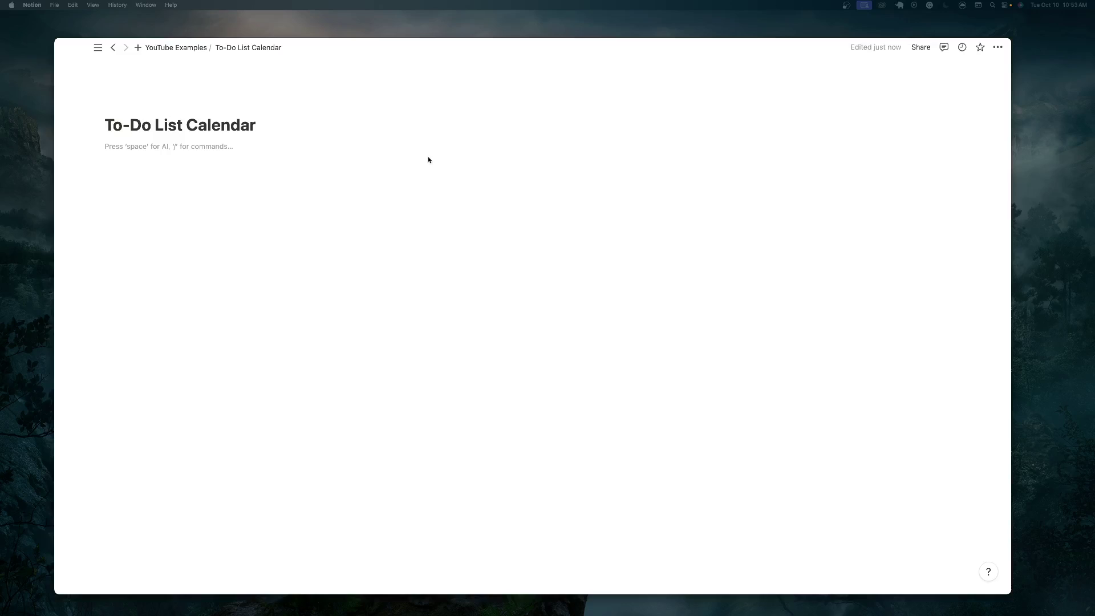
Step: Insert an inline database with /da and switch its view layout to Calendar
click(172, 151)
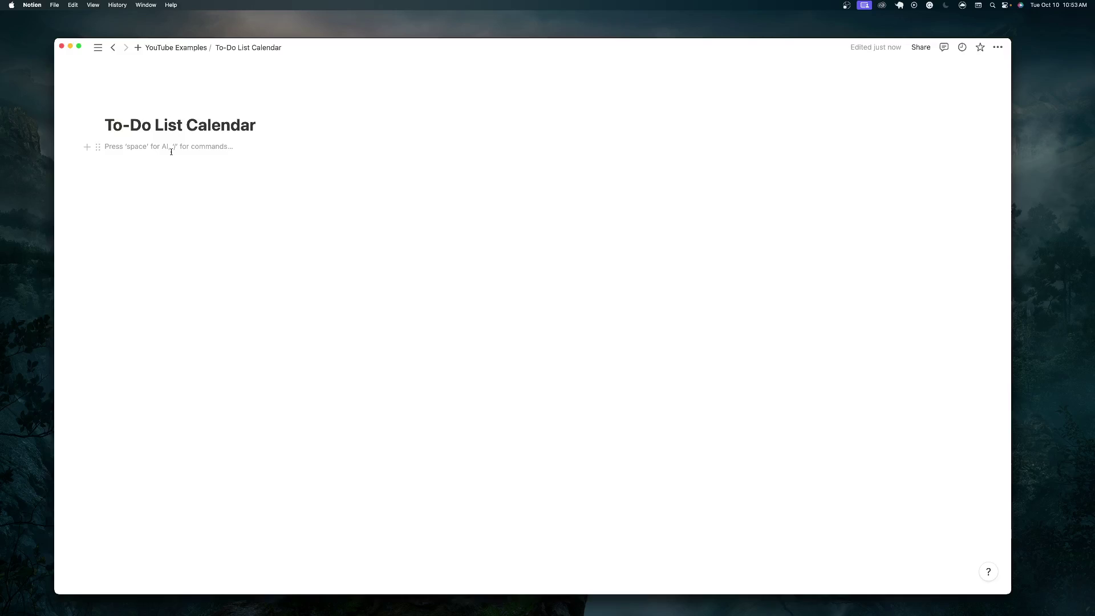
text(/)
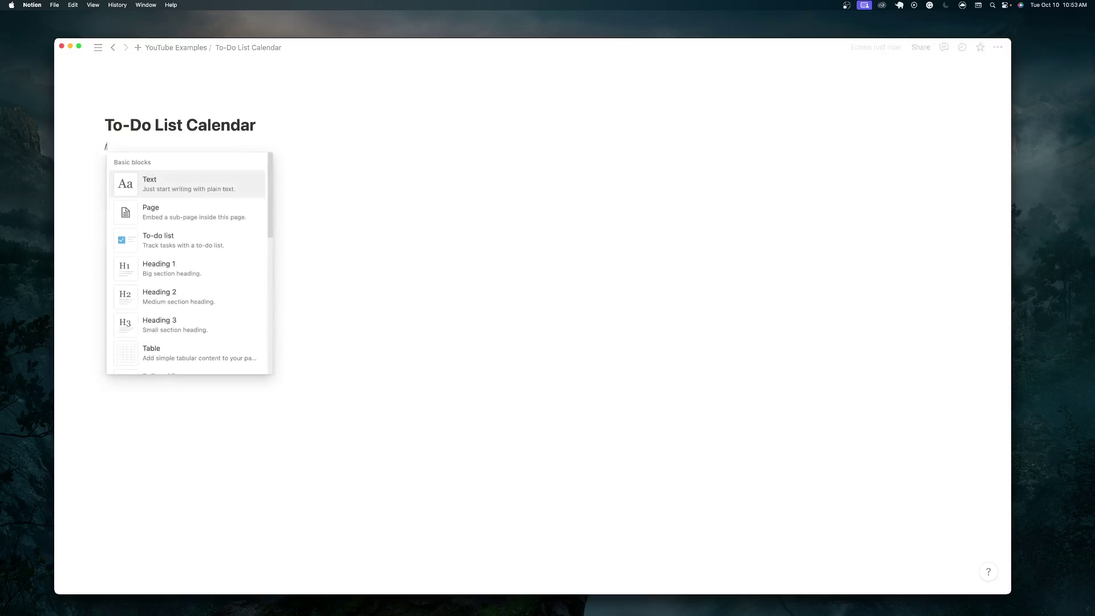
text(da)
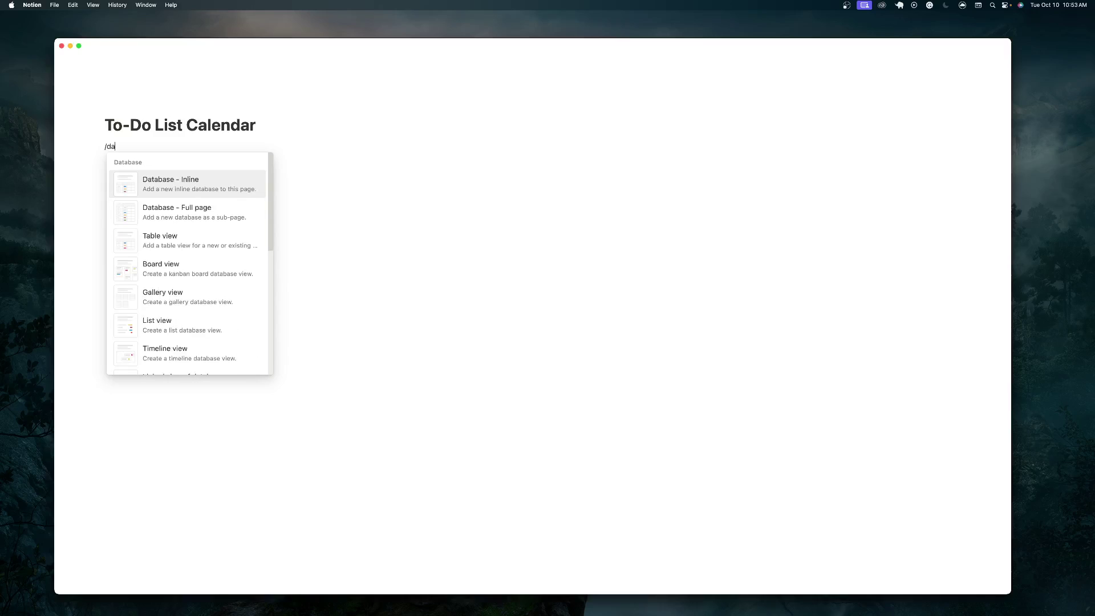
key(Return)
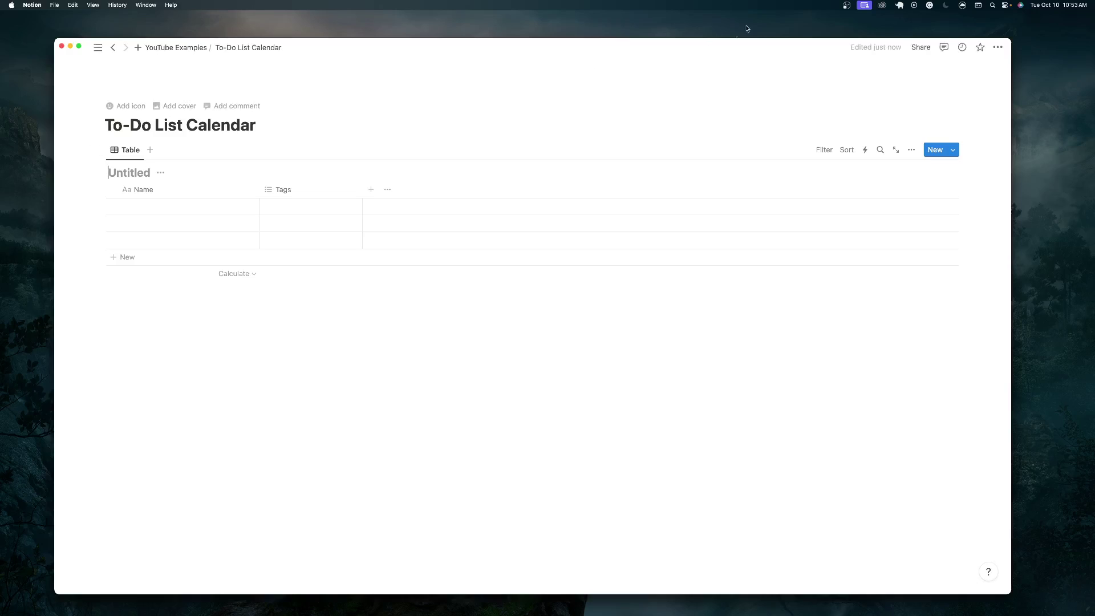
click(911, 151)
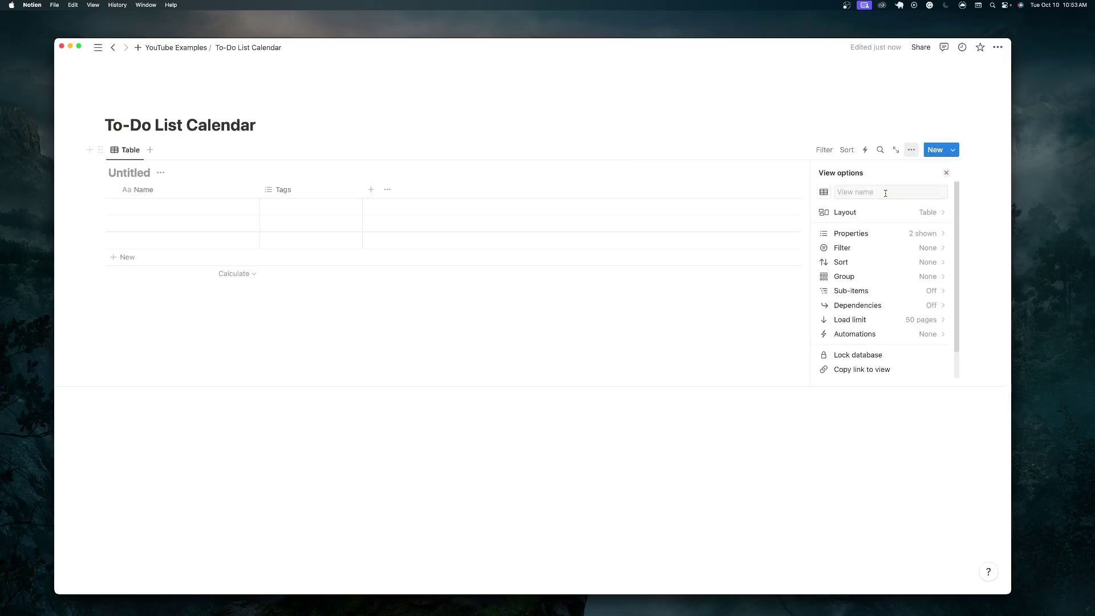
click(884, 216)
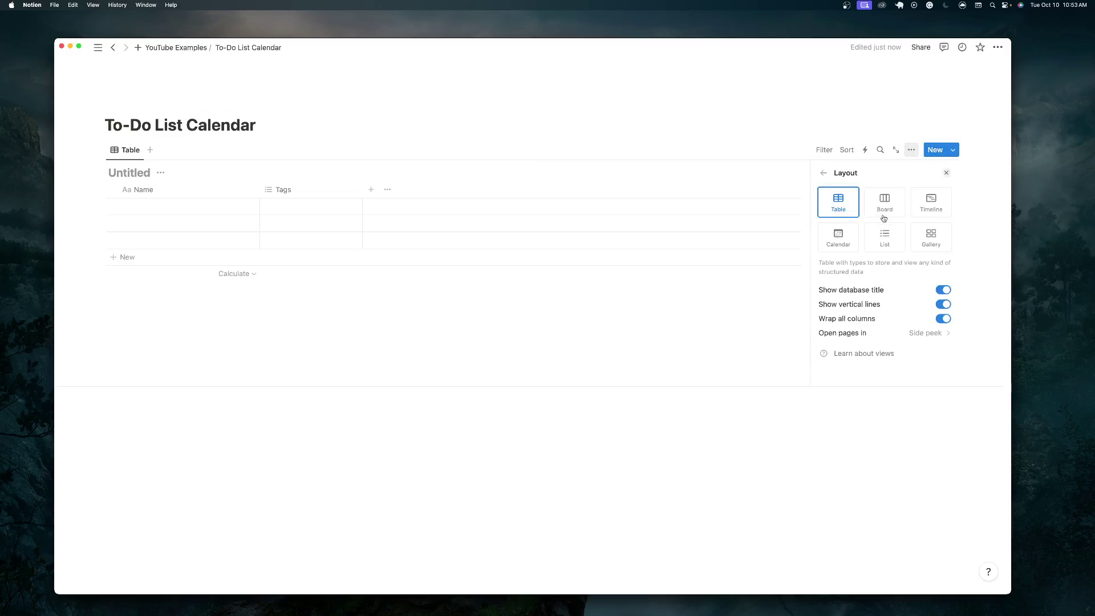
click(836, 244)
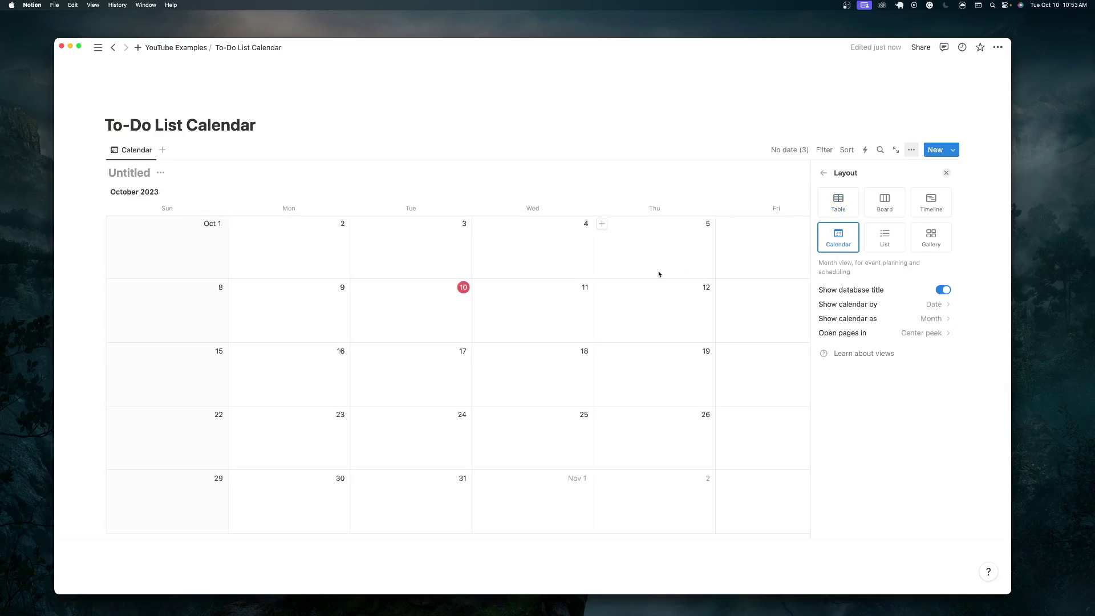
Step: Move the three undated Untitled pages onto October 10 and delete them
click(793, 151)
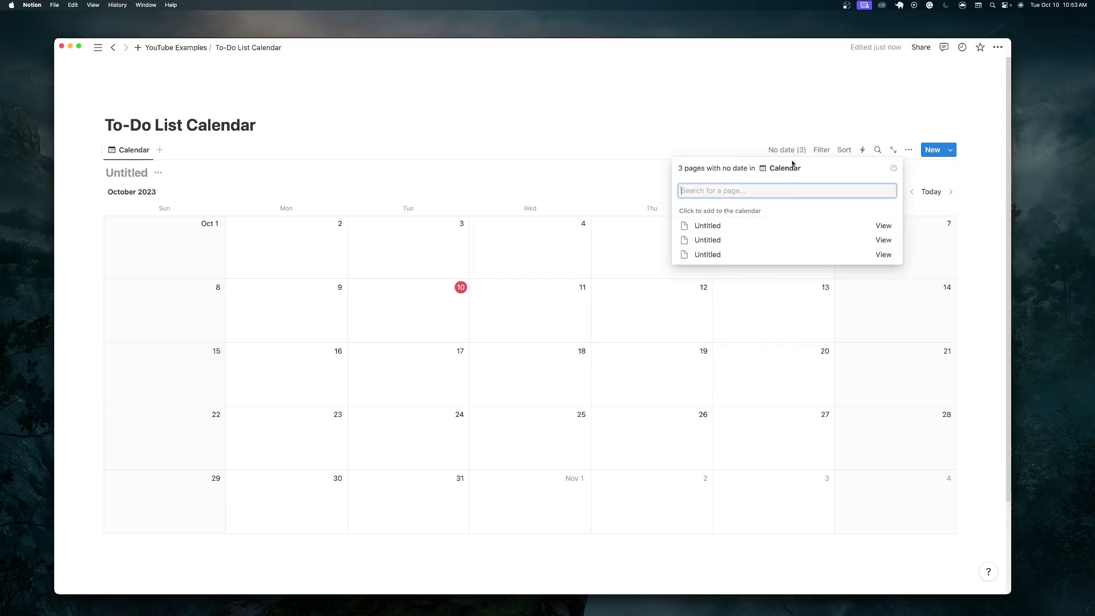
click(765, 227)
click(764, 229)
click(763, 230)
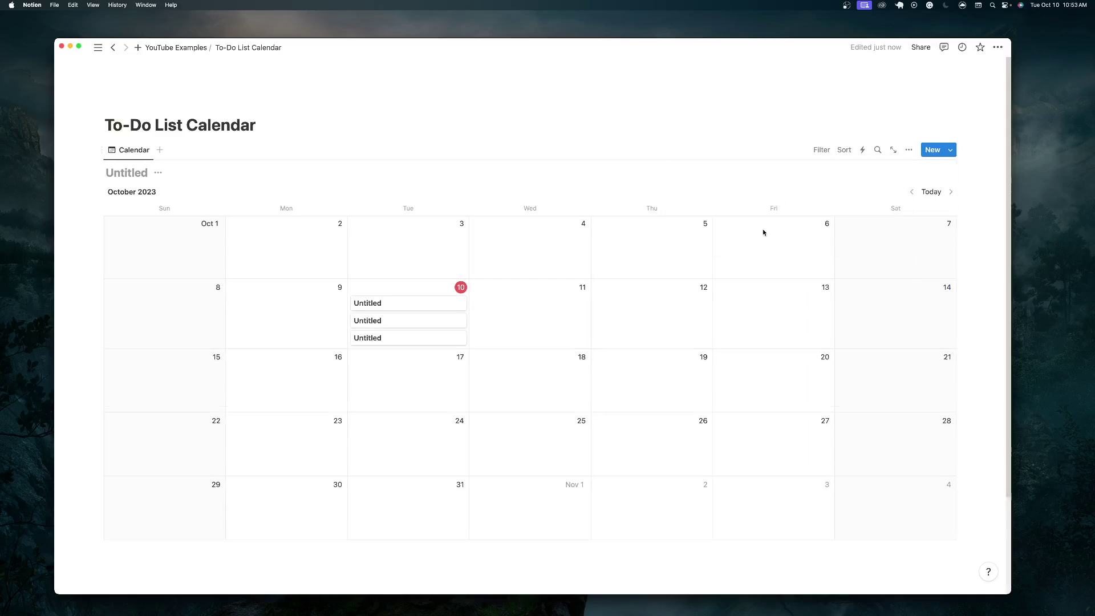
drag(414, 366, 405, 306)
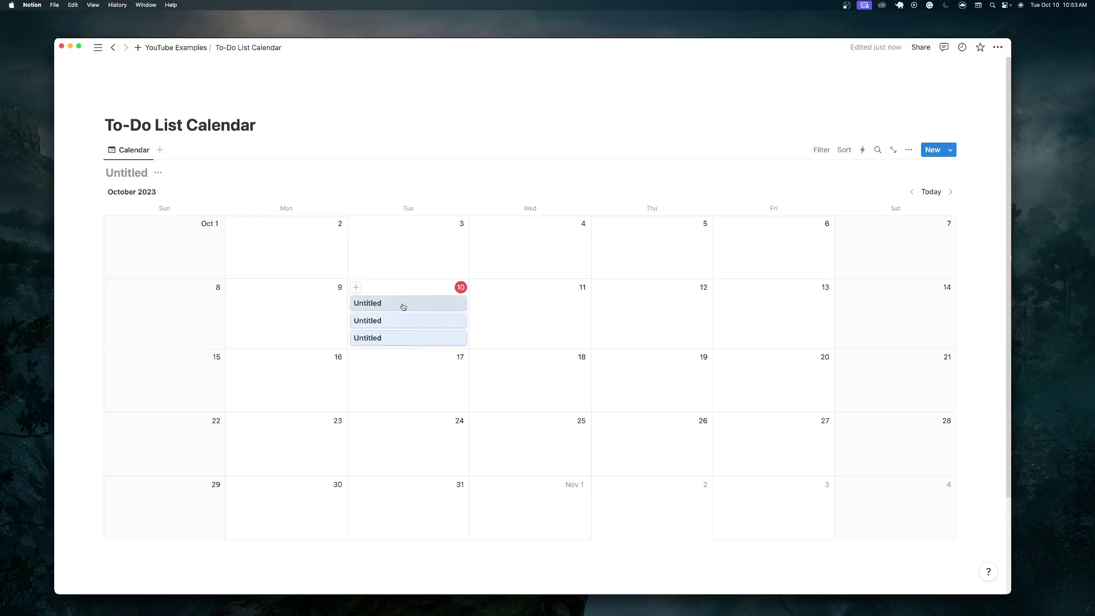
key(Delete)
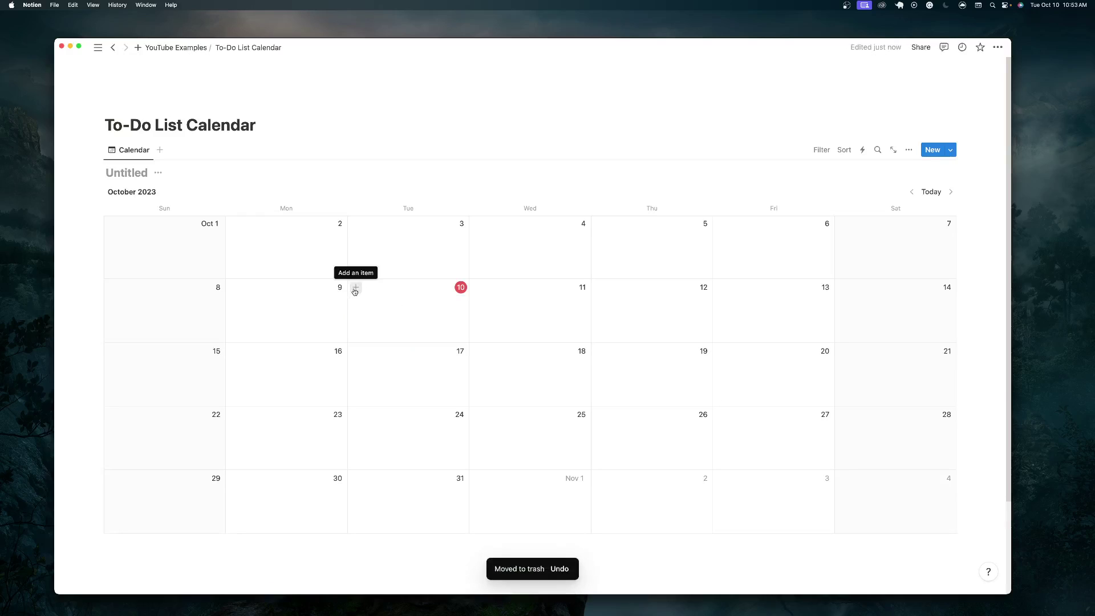
Step: Create a test 'wash the dog' entry on October 10, then delete it
click(355, 287)
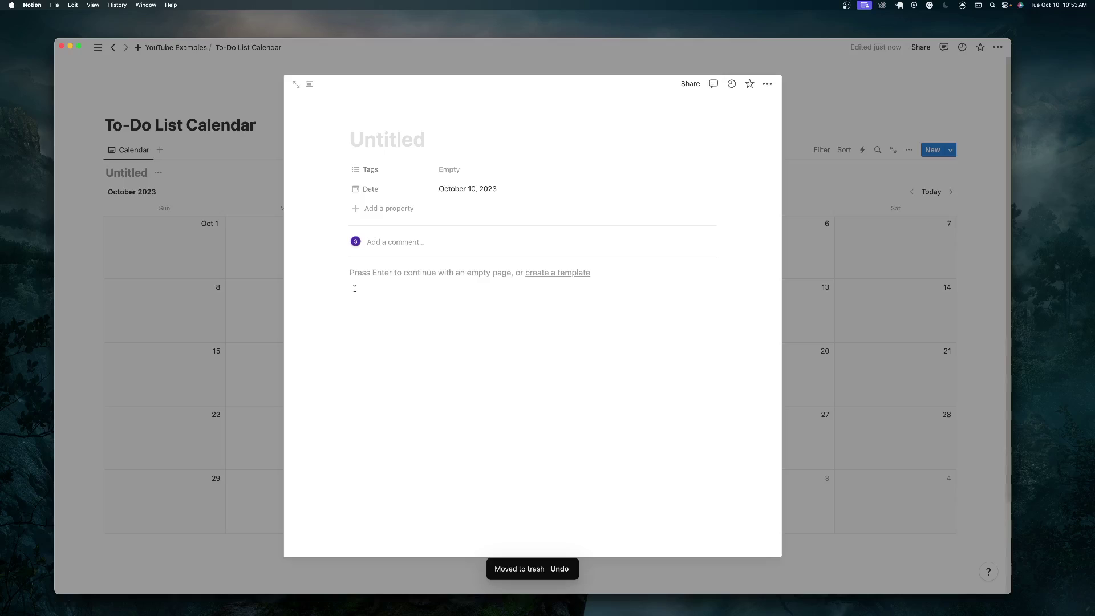
text(wash the dog)
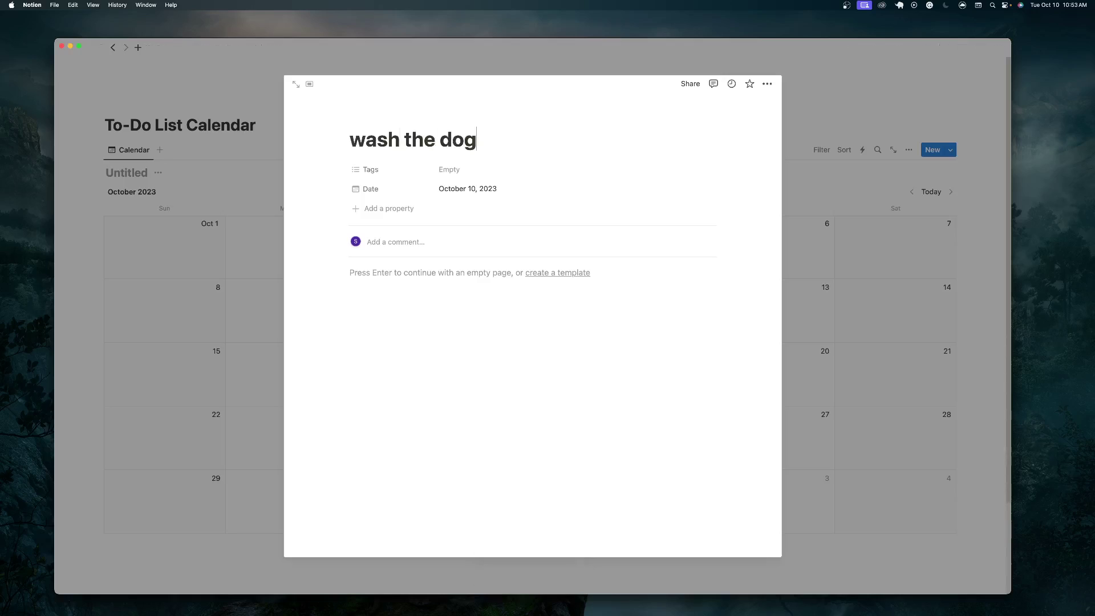
key(Return)
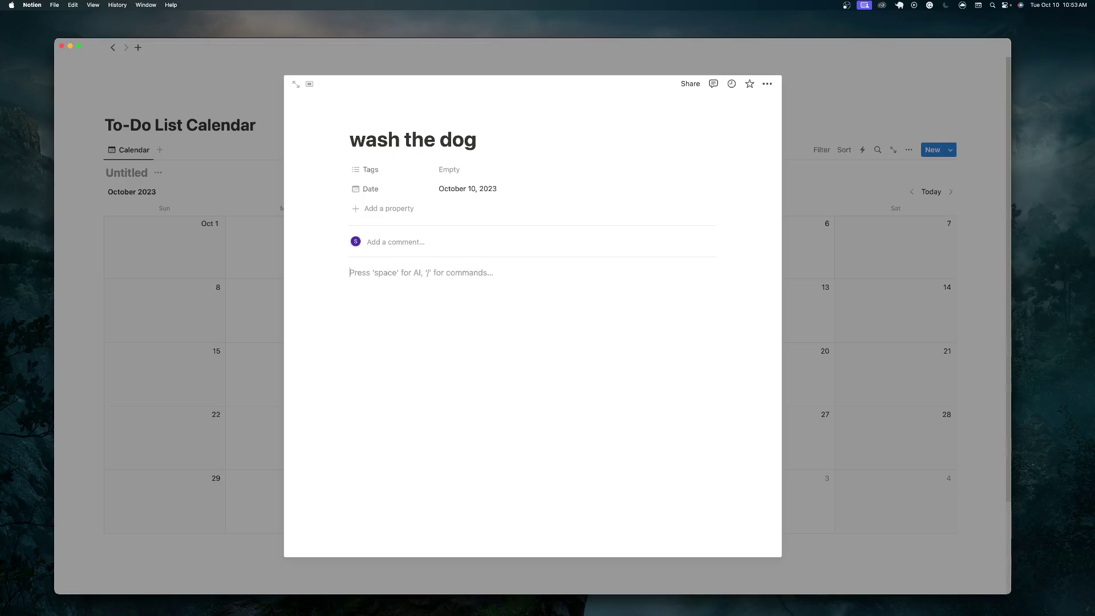
click(785, 262)
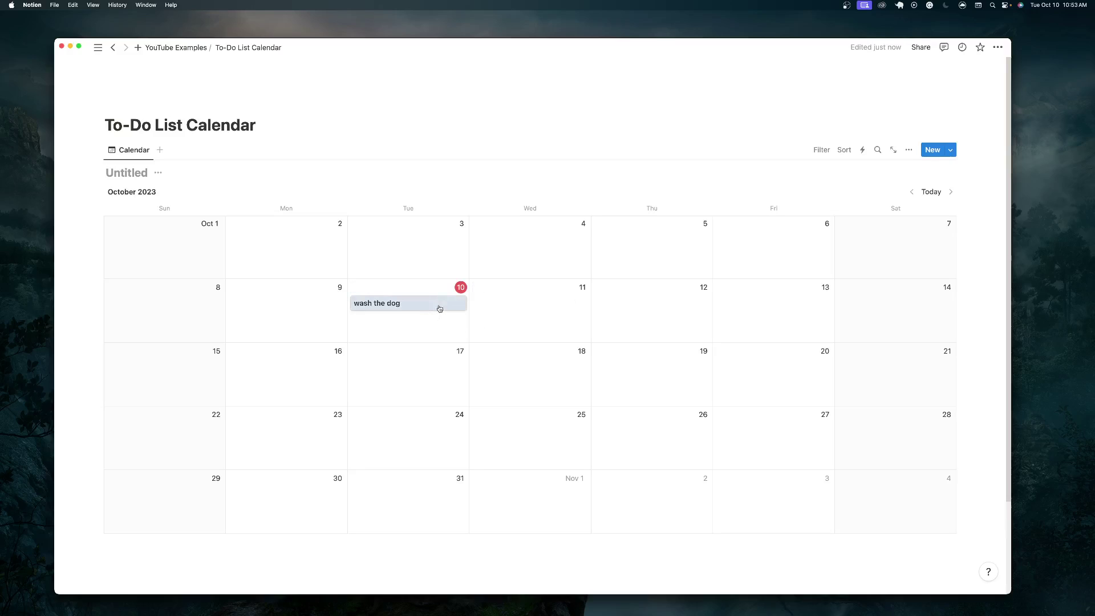
key(BackSpace)
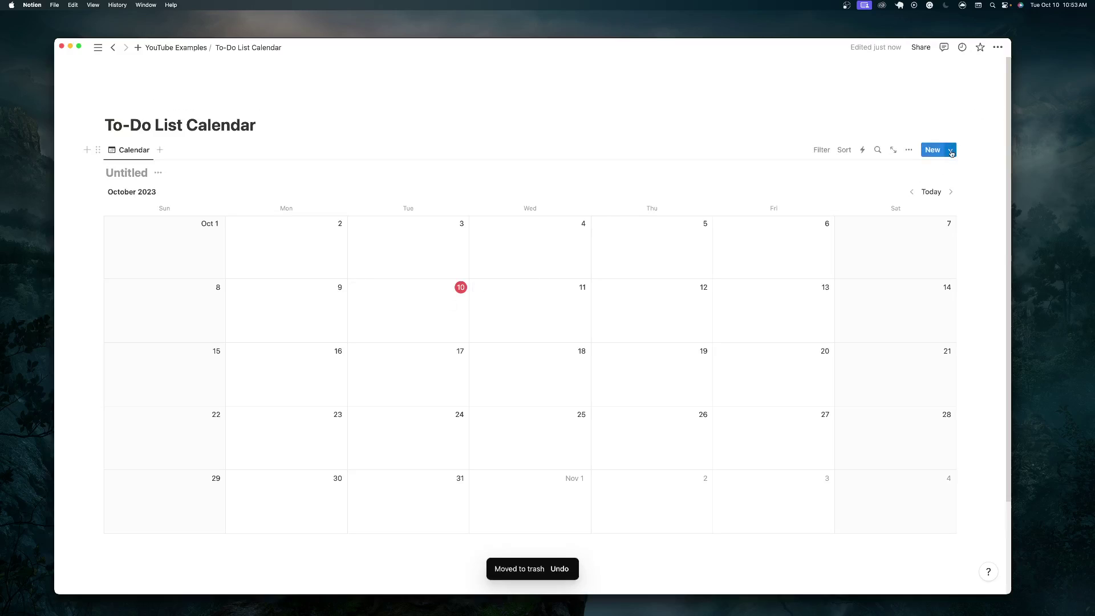
Step: Create a database template titled 'task' with Tags options high, medium and low
click(951, 150)
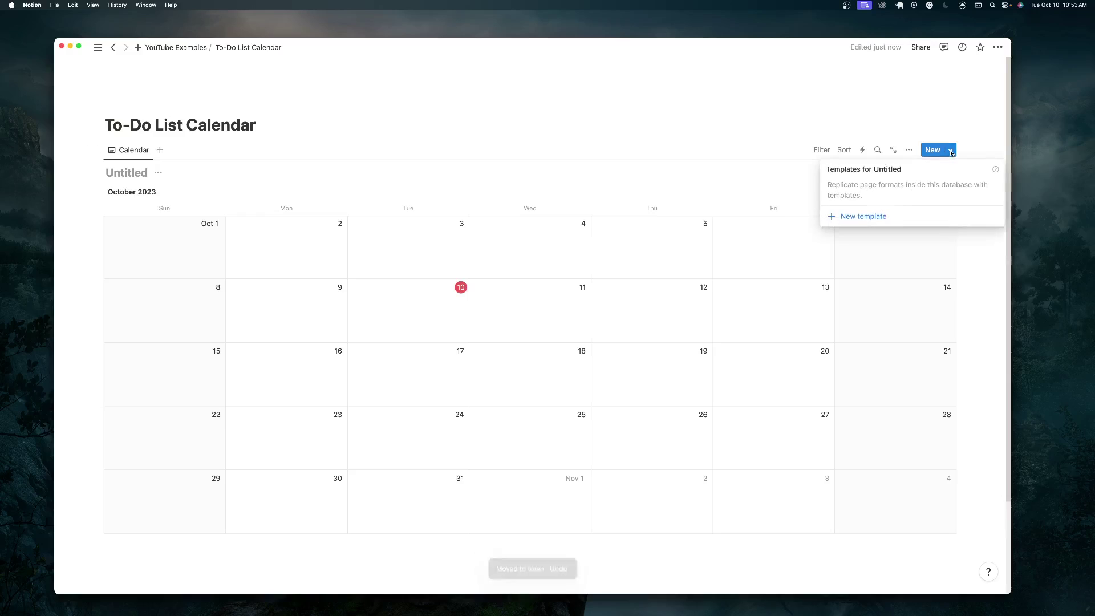
click(859, 216)
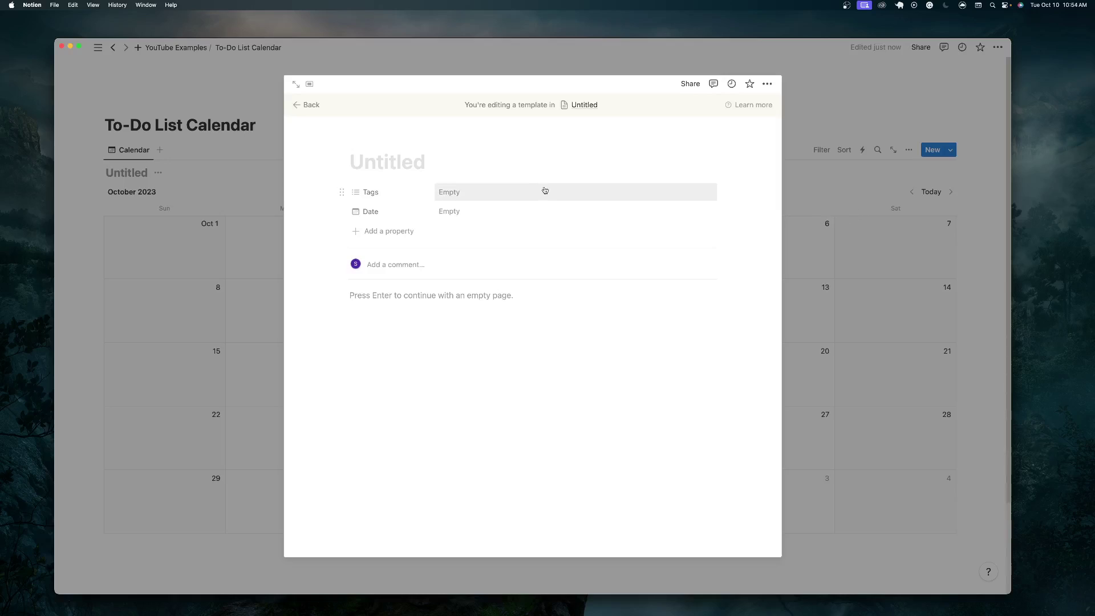
text(task)
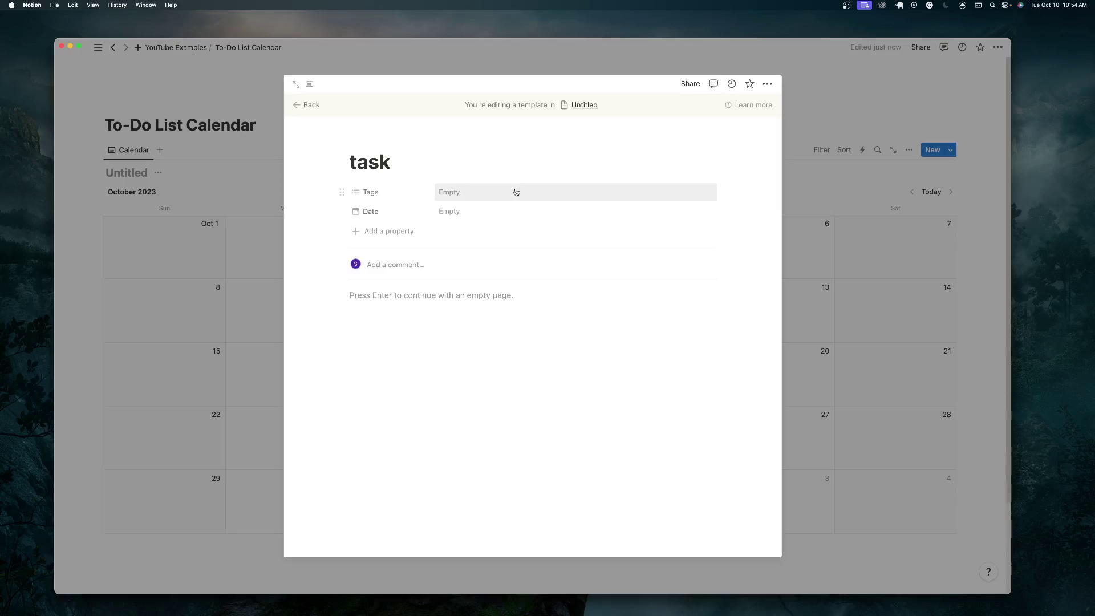
click(517, 192)
text(high)
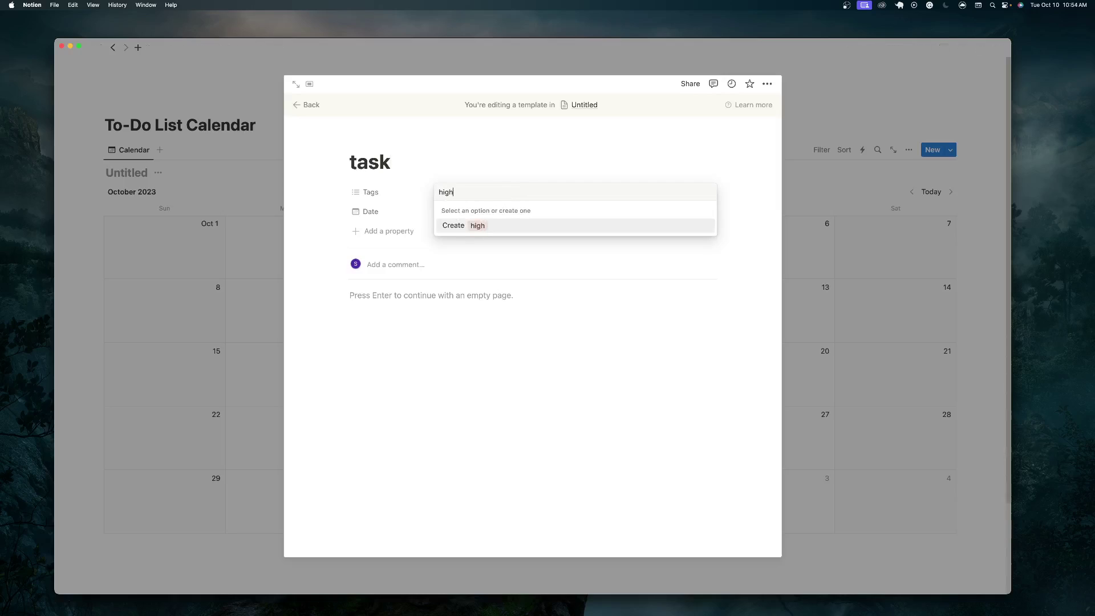
key(Return)
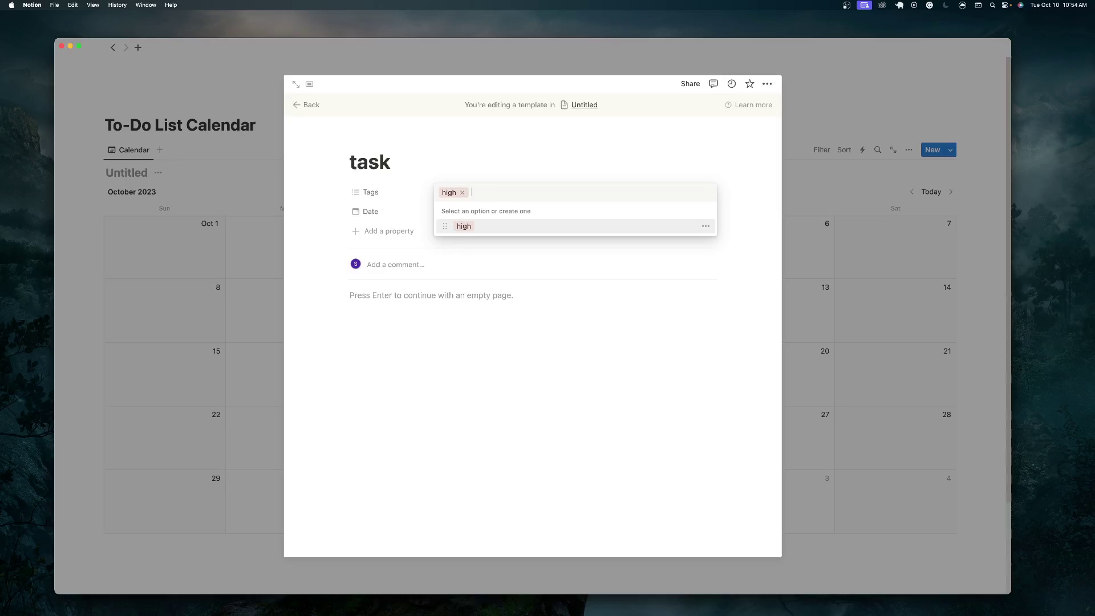
text(medium)
key(Return)
text(low)
key(Return)
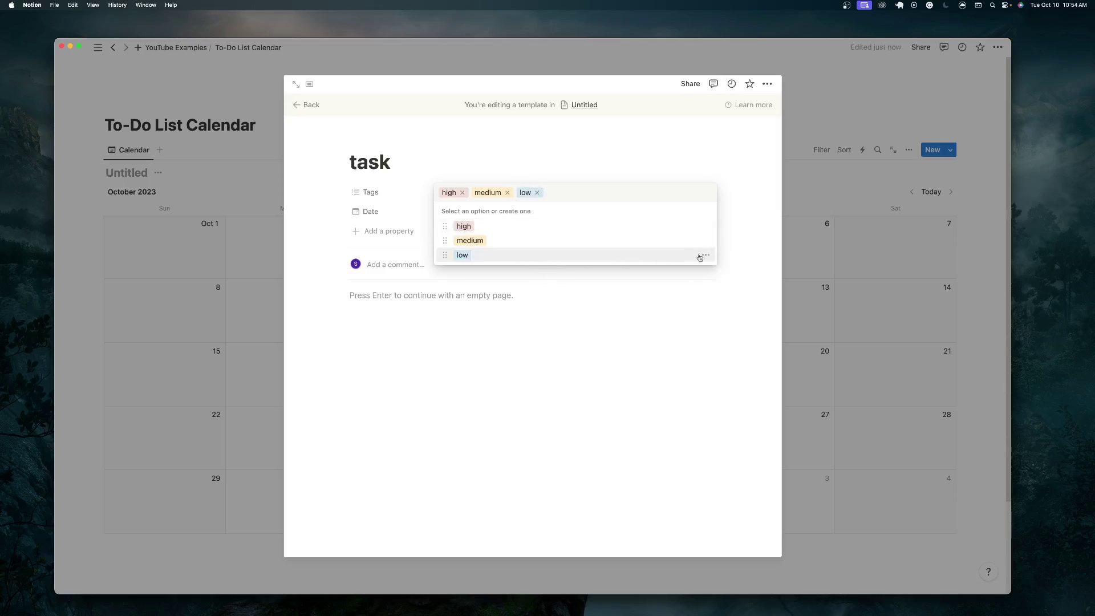
Step: Colour the low tag green and leave the template's Tags empty
click(704, 255)
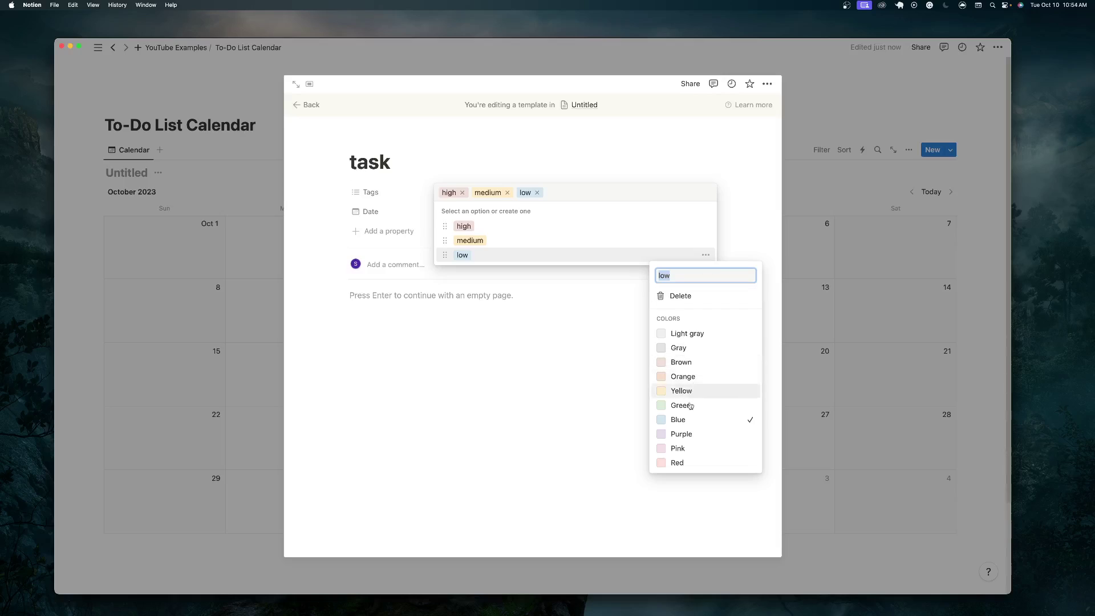
click(707, 406)
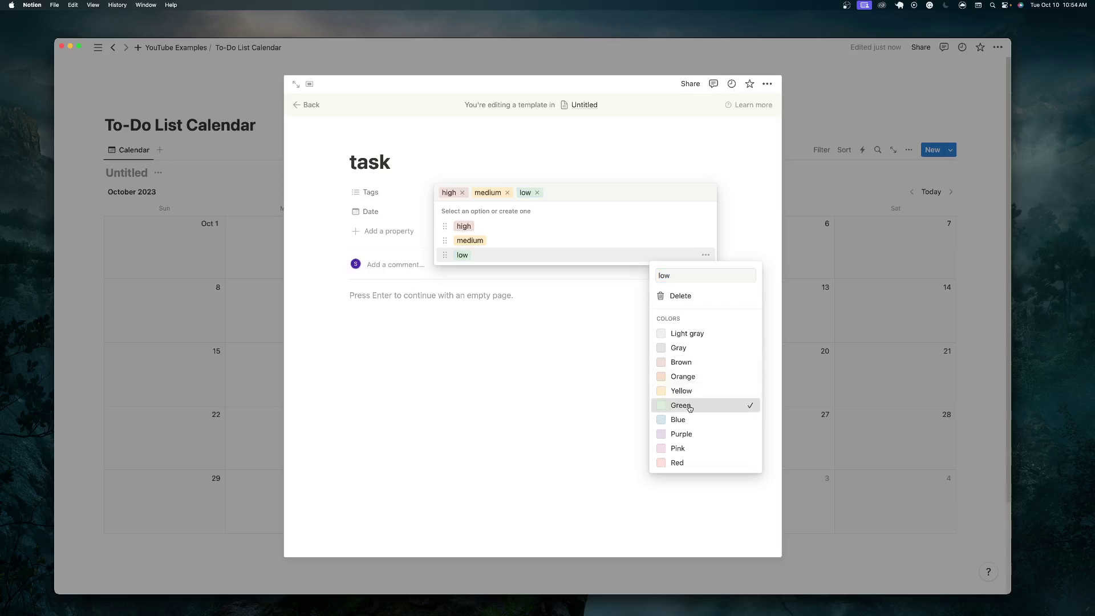
click(813, 311)
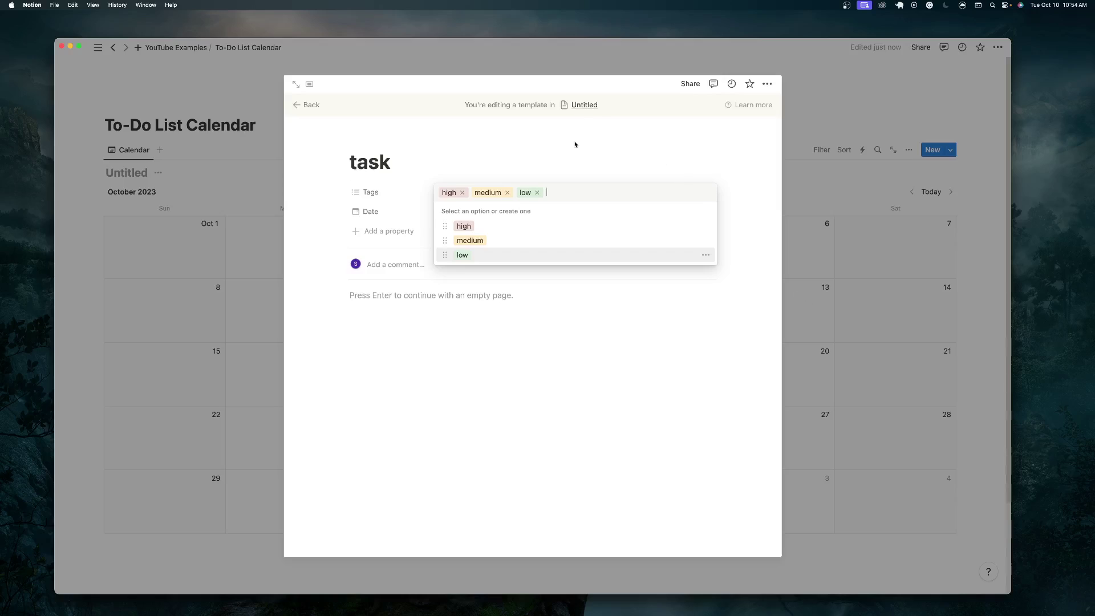
click(537, 192)
click(507, 192)
click(463, 194)
click(589, 371)
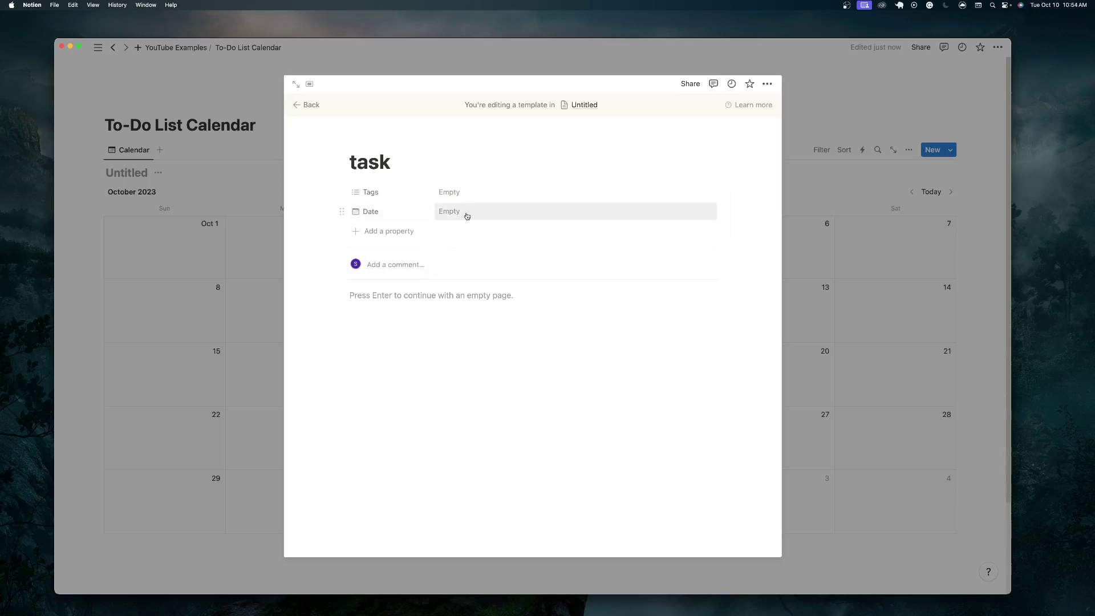
Step: Set the task template's Date property to Today
click(387, 214)
click(494, 217)
click(474, 213)
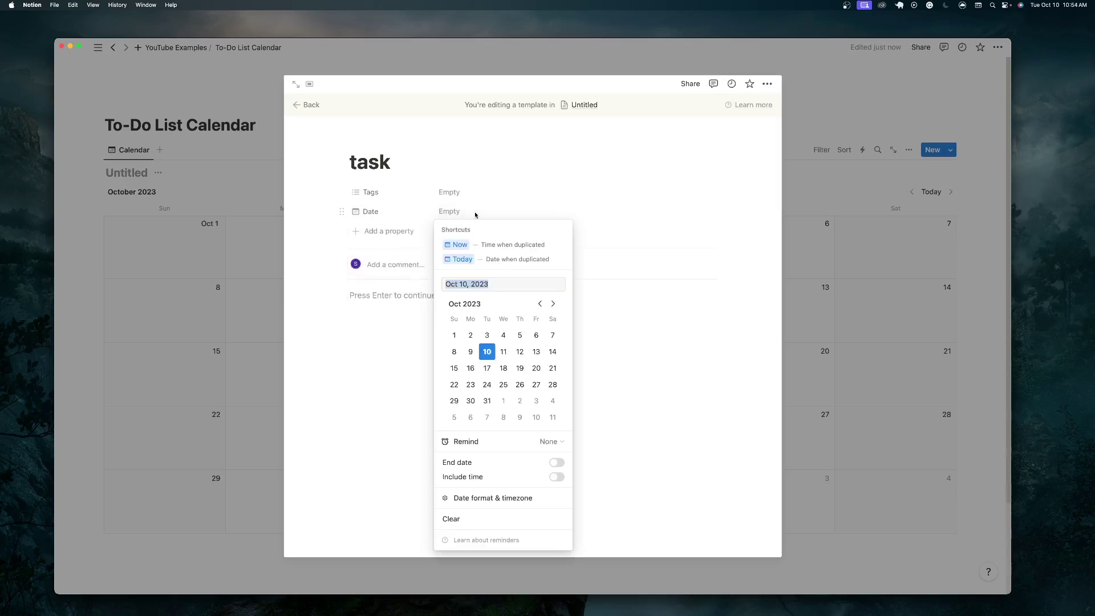
click(462, 260)
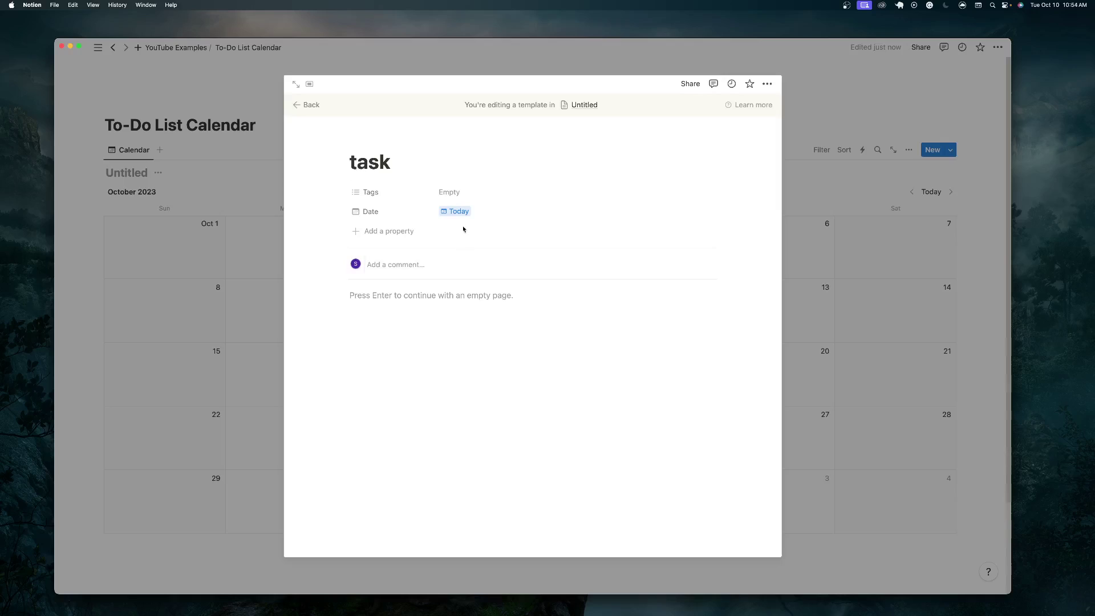
Step: Add a Checkbox property to the template and return to the calendar
click(377, 231)
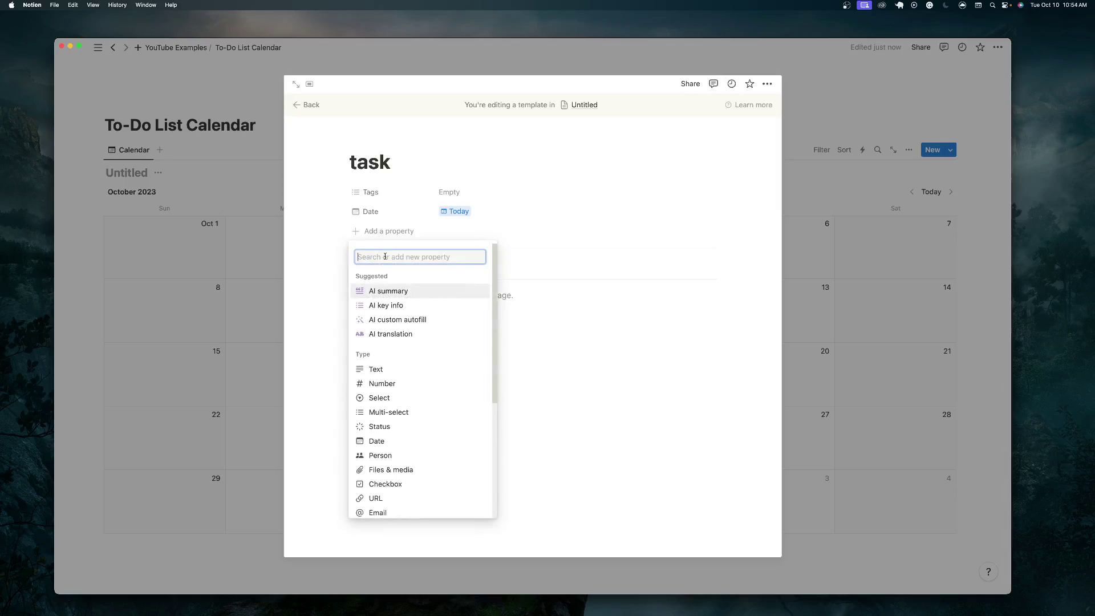
text(check)
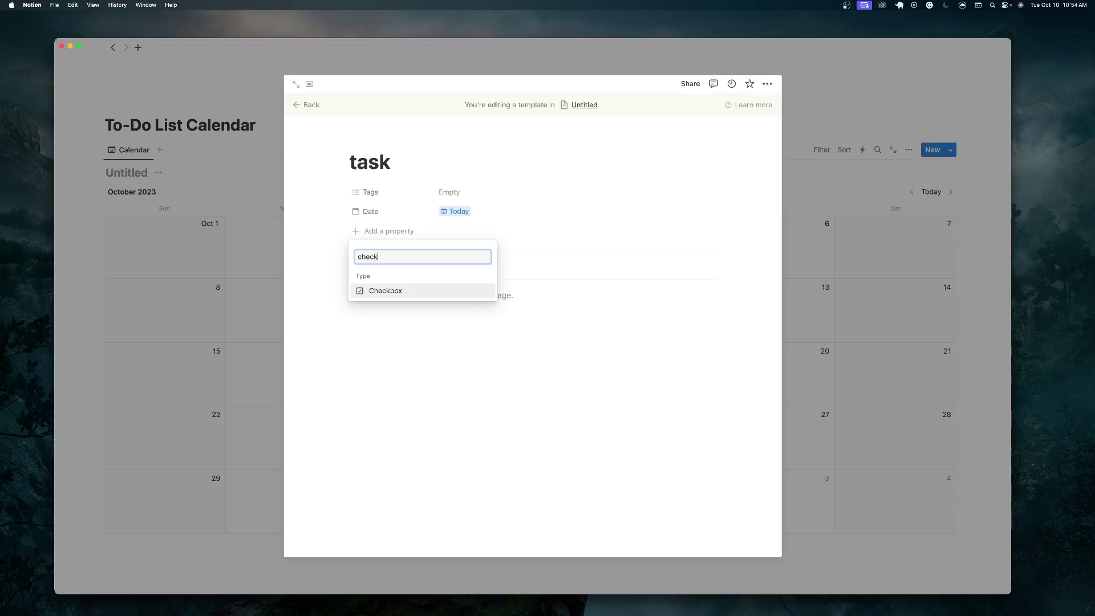
click(383, 292)
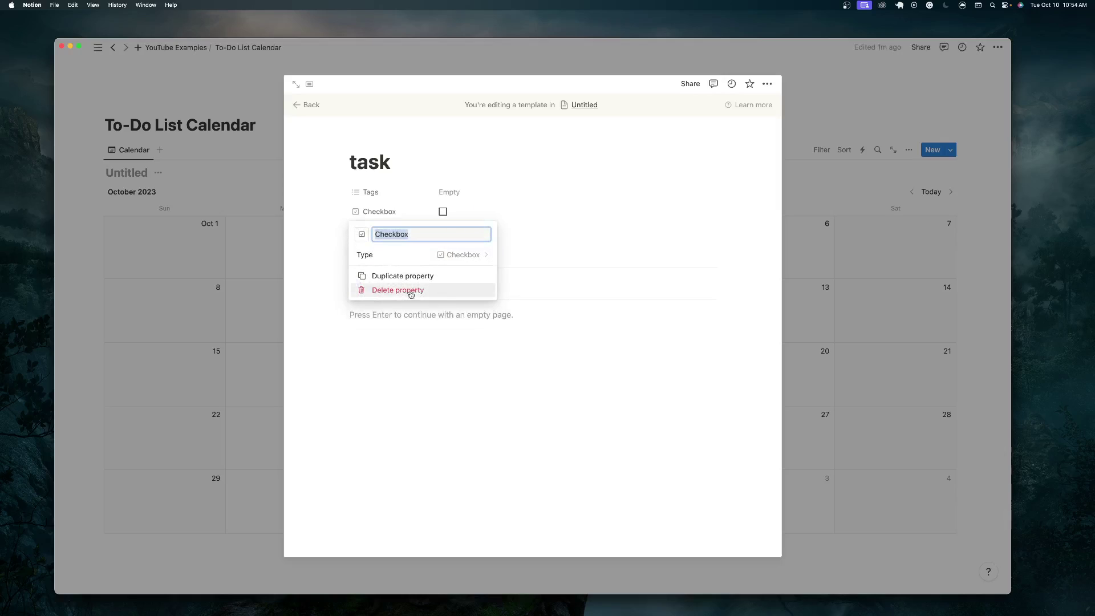
click(601, 237)
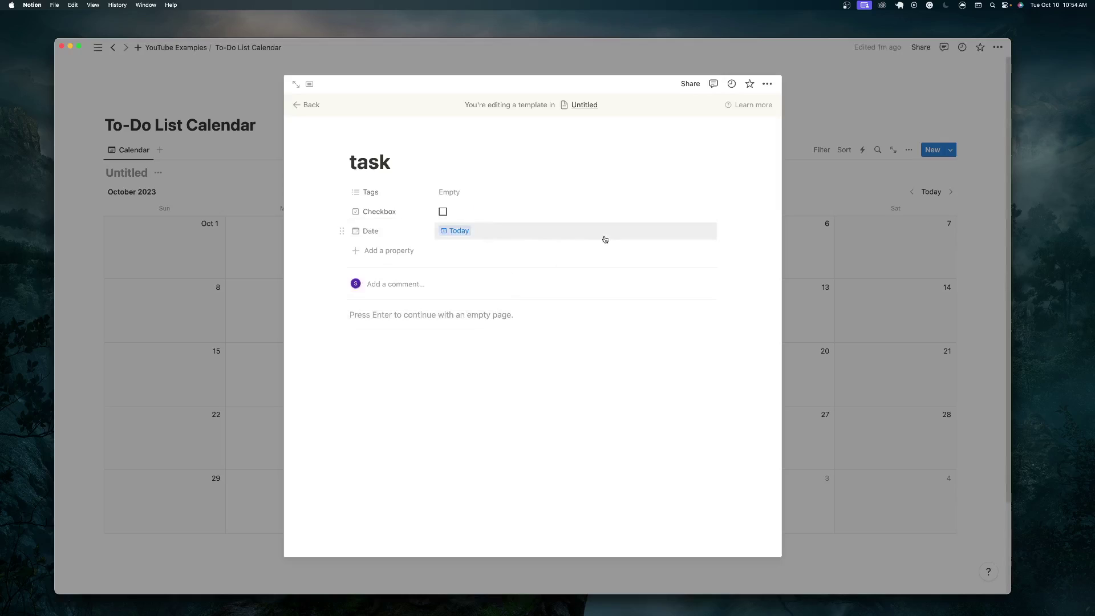
click(810, 288)
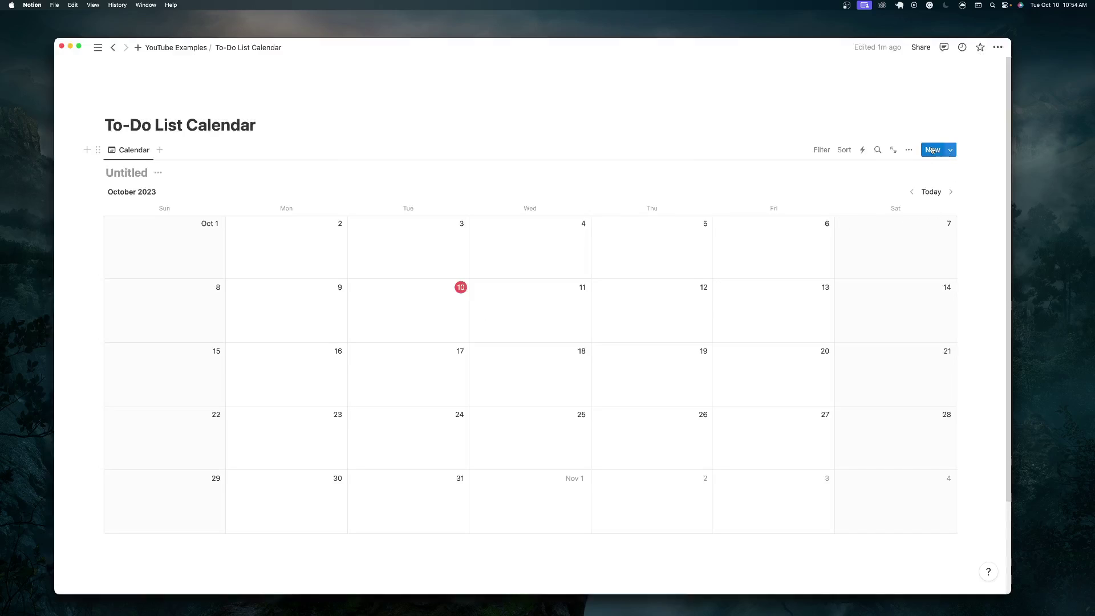
Step: Create 'wash the dog' on October 11 from the task template, tagged medium
click(478, 289)
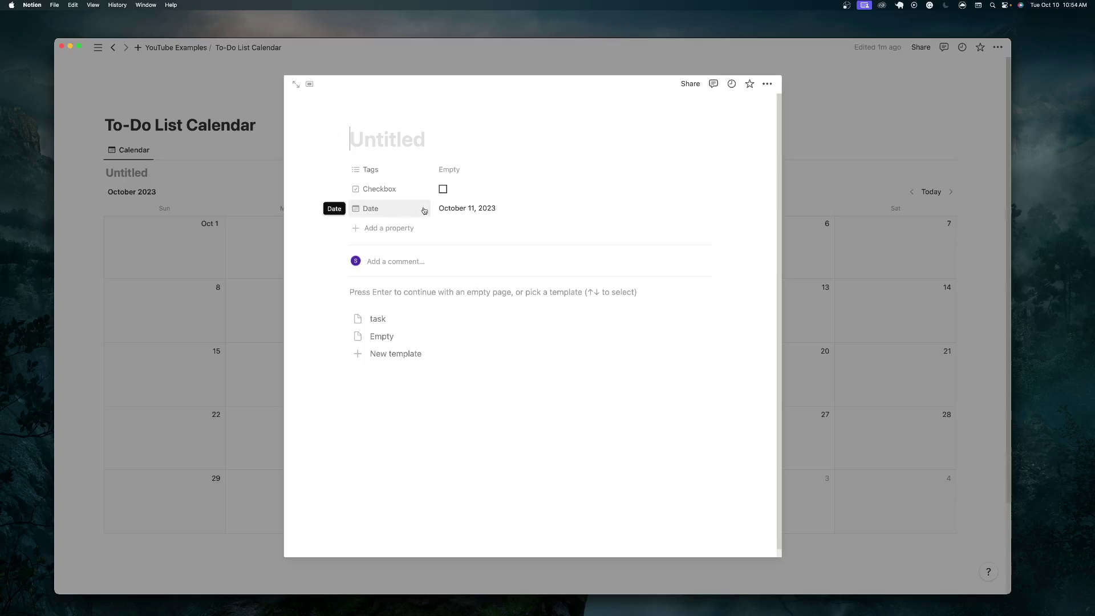
click(391, 325)
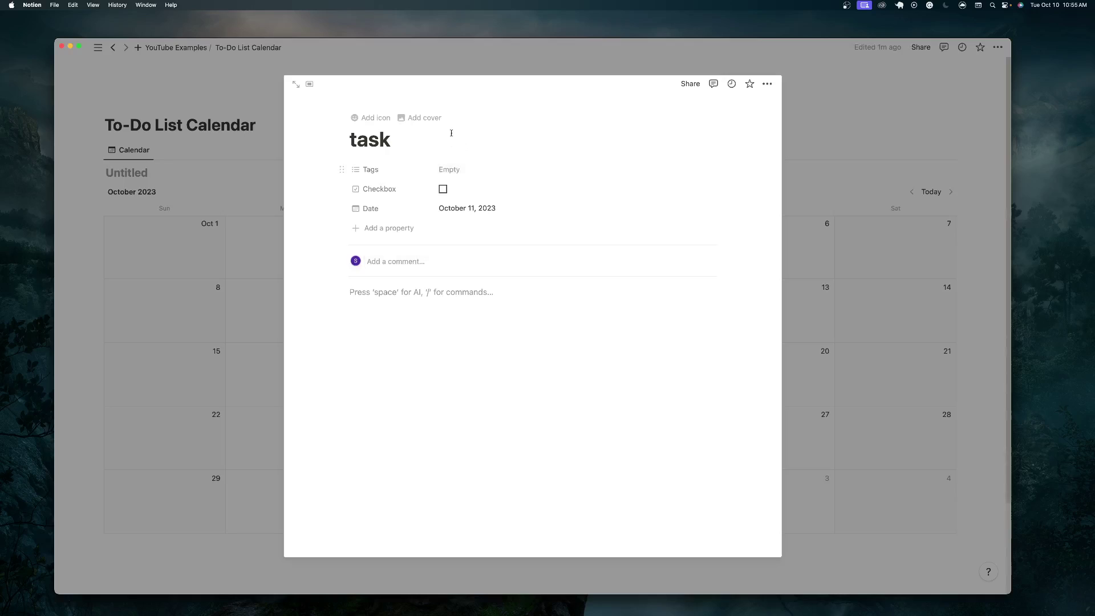
drag(416, 139, 349, 139)
text(w)
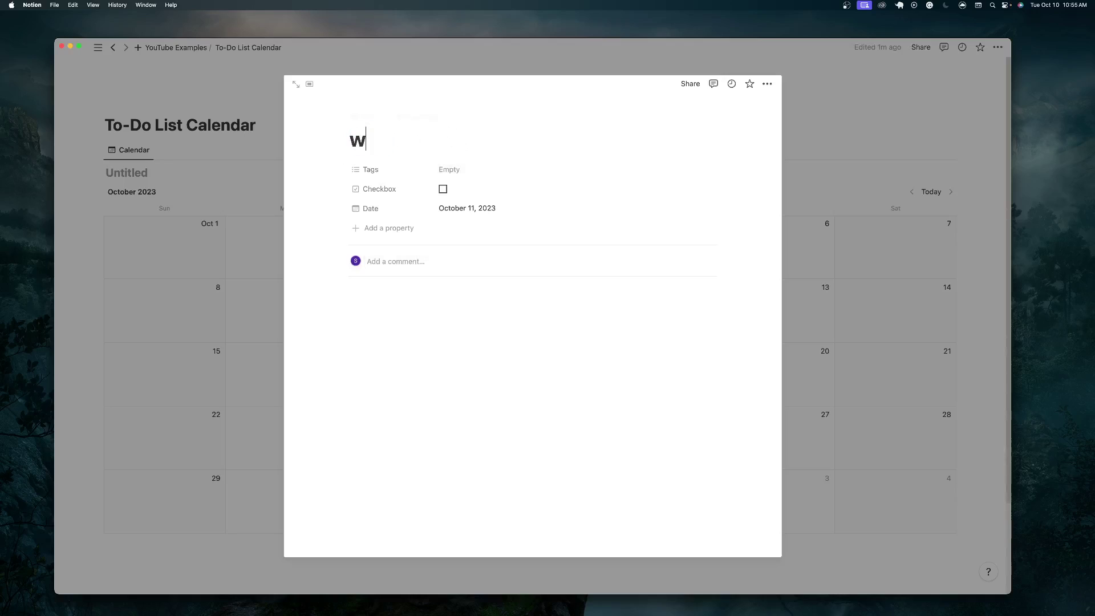
text(ash the dog)
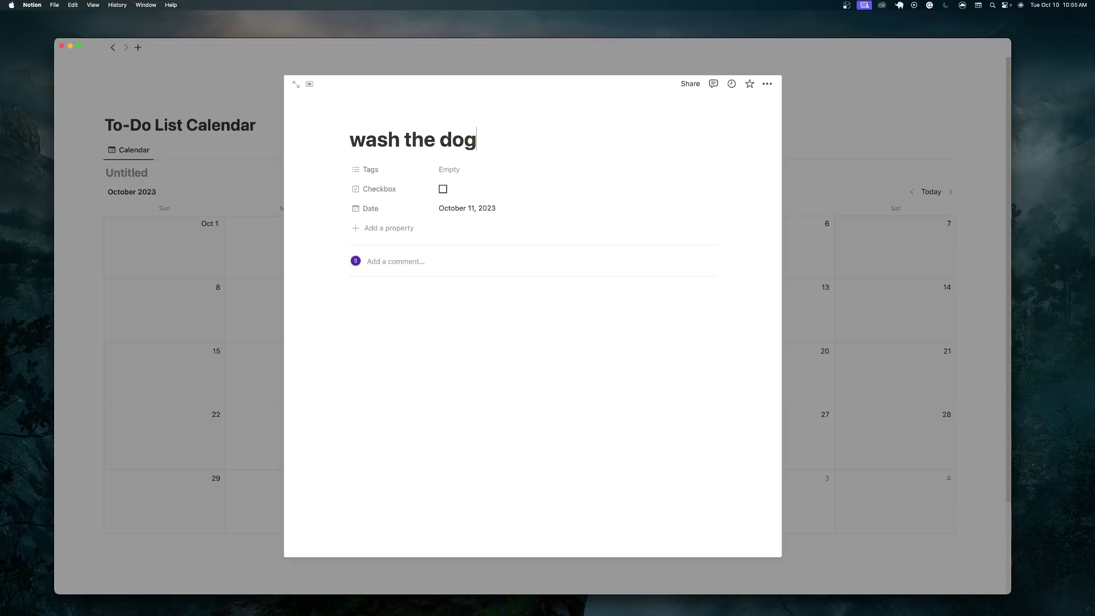
click(470, 171)
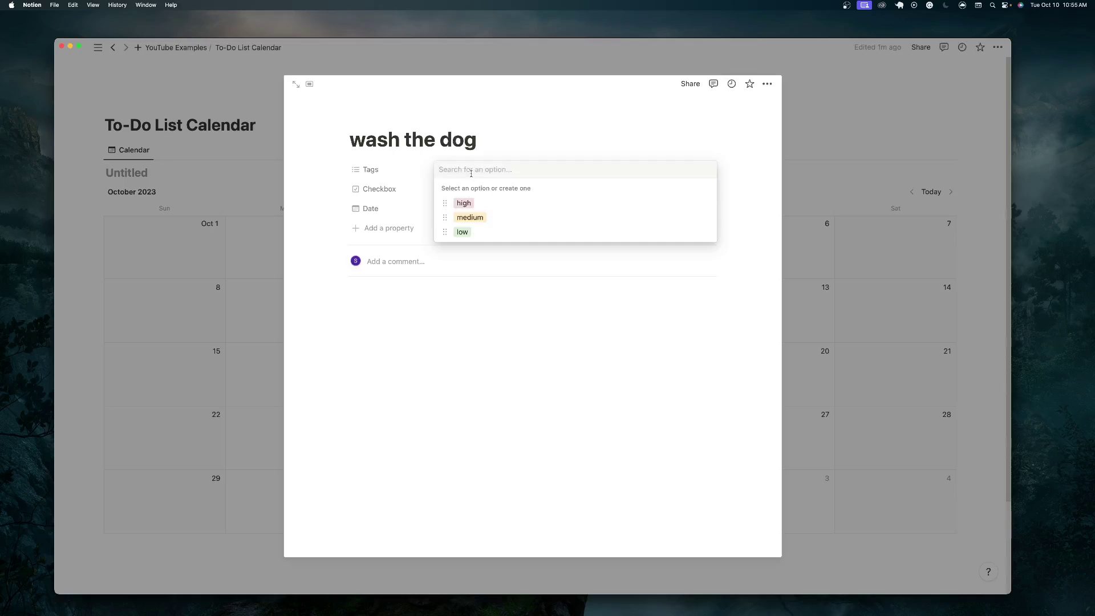
click(495, 219)
click(399, 207)
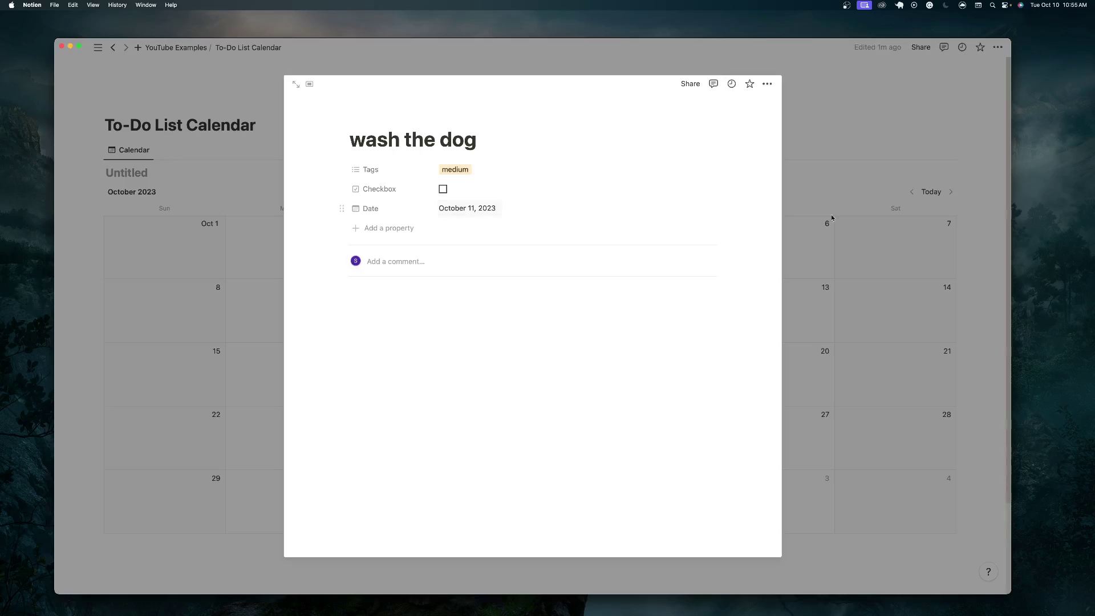
click(809, 253)
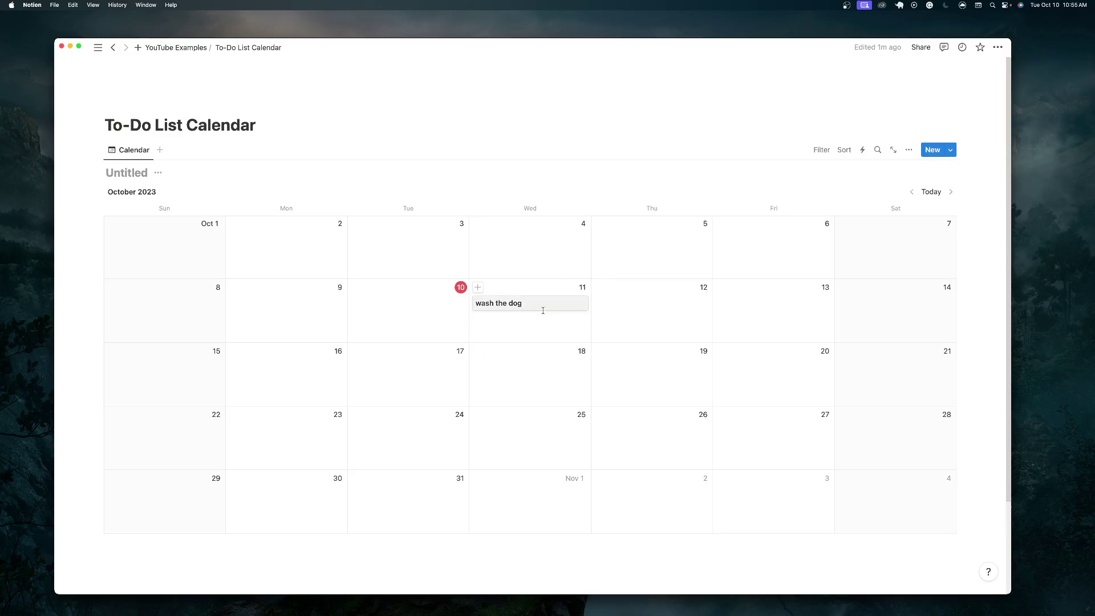
Step: Show the Checkbox property on calendar cards while keeping Tags hidden
click(910, 151)
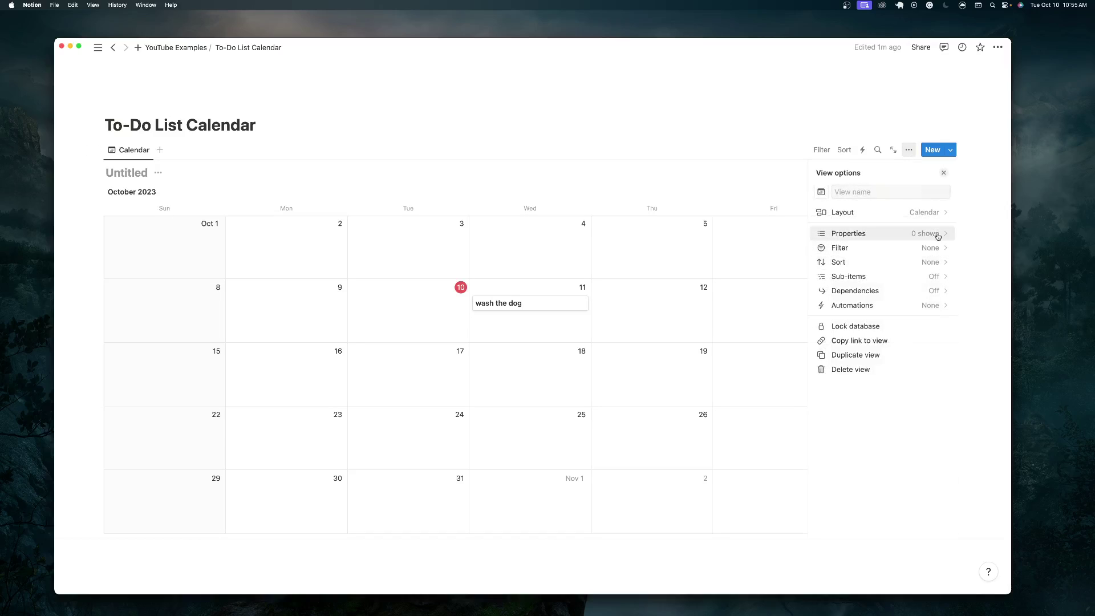
click(937, 235)
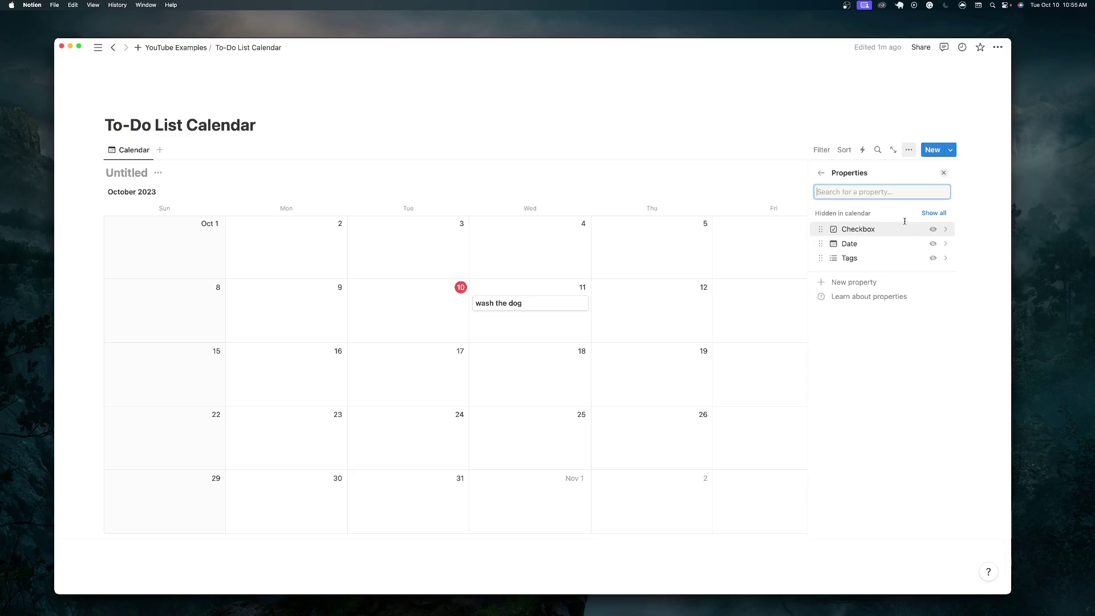
click(933, 229)
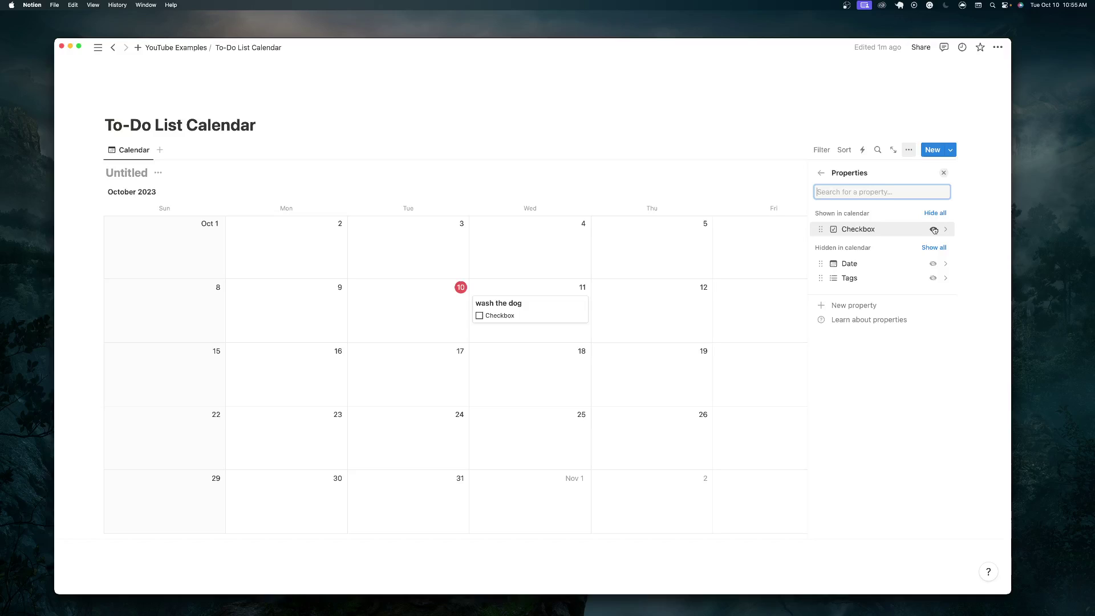
click(933, 277)
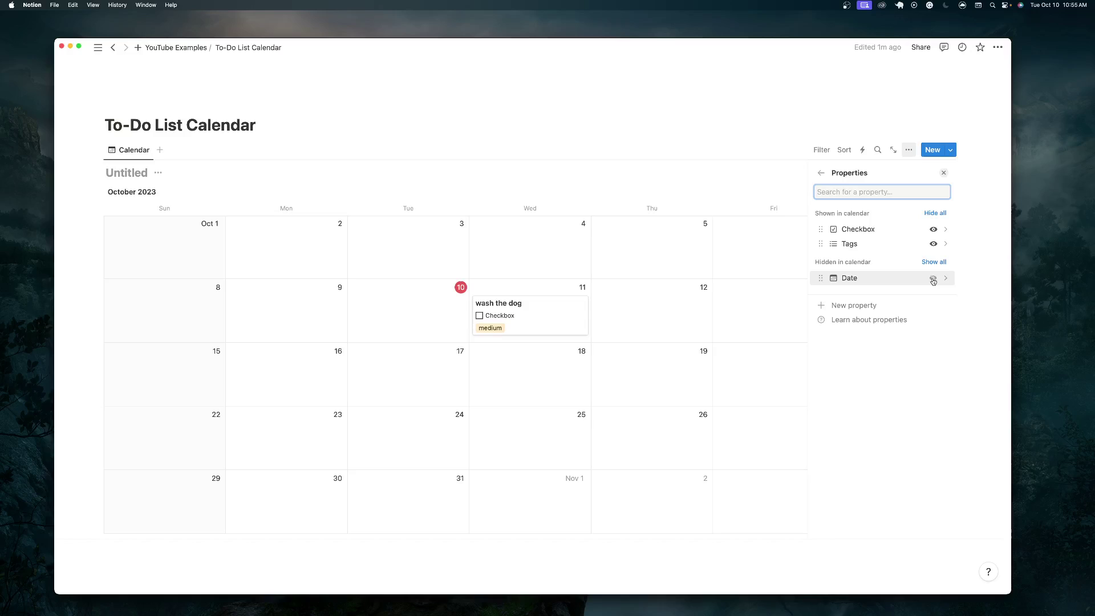
click(641, 318)
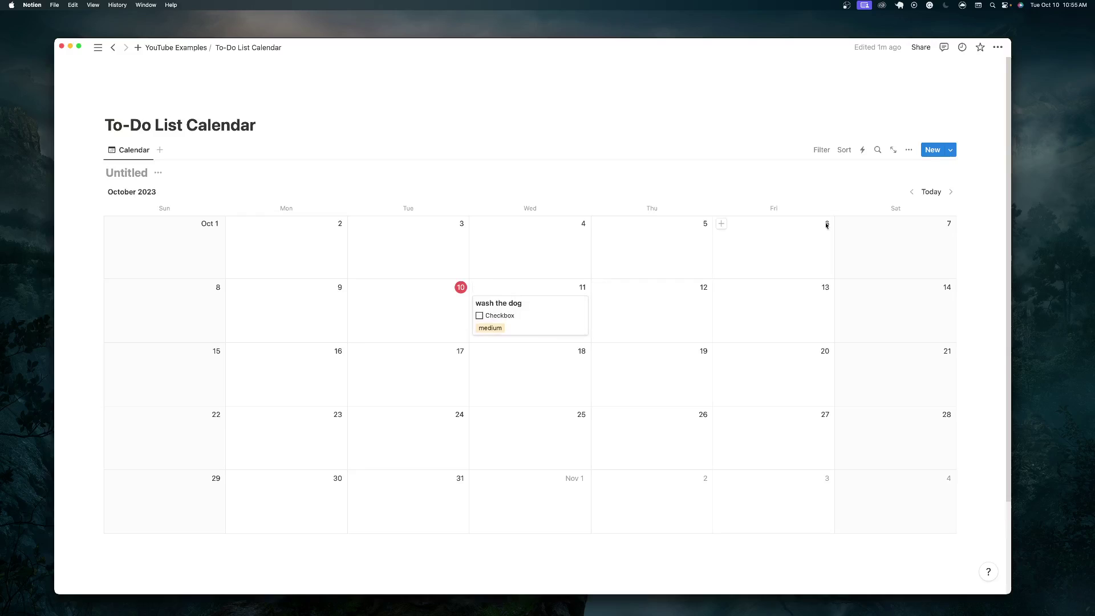
click(909, 151)
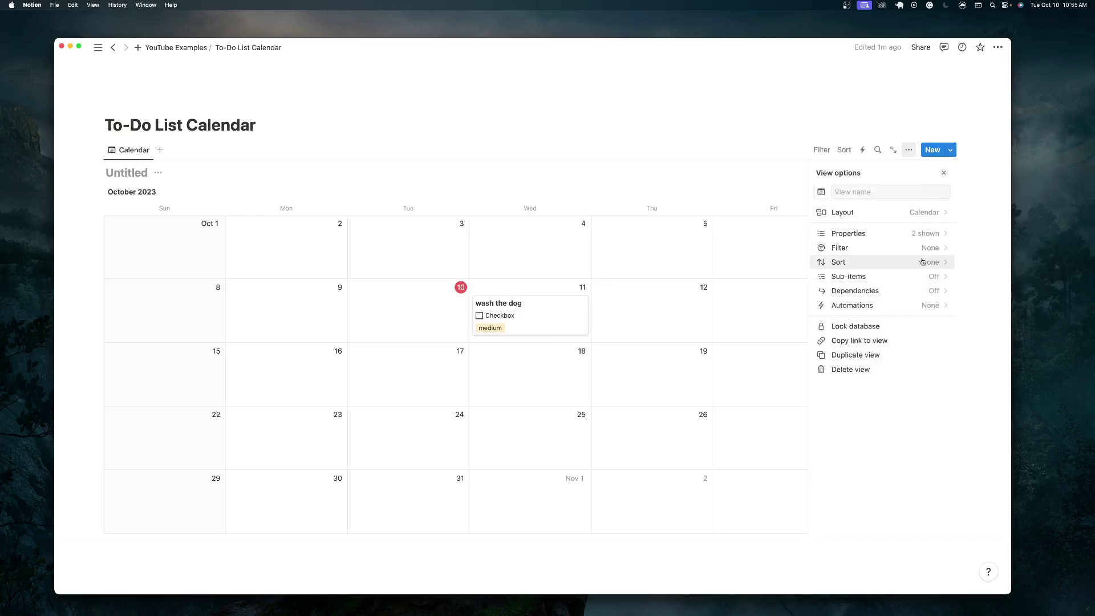
click(924, 234)
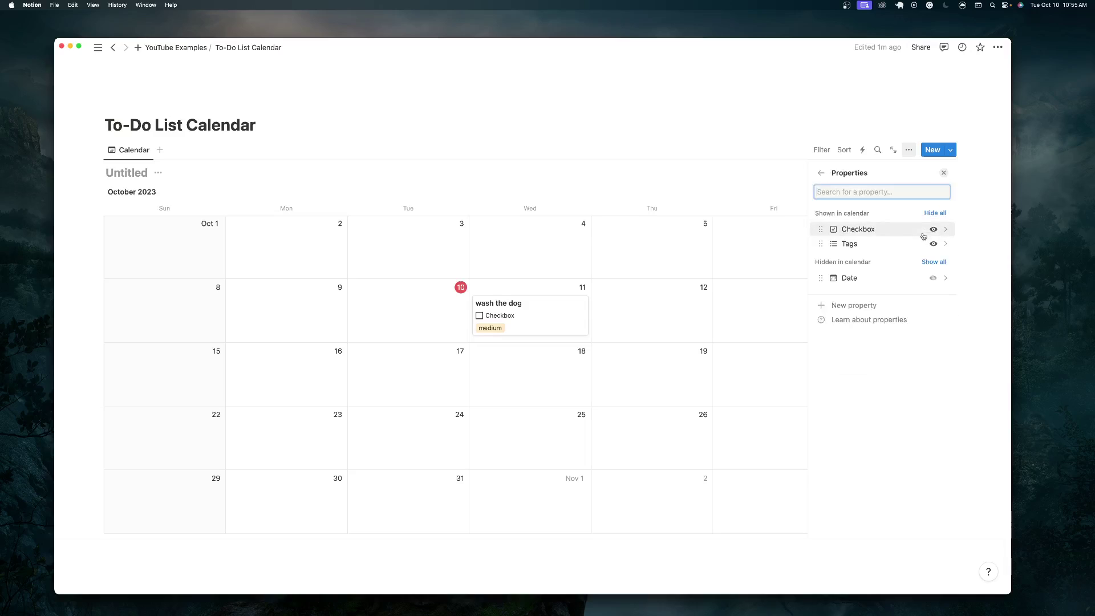
click(933, 243)
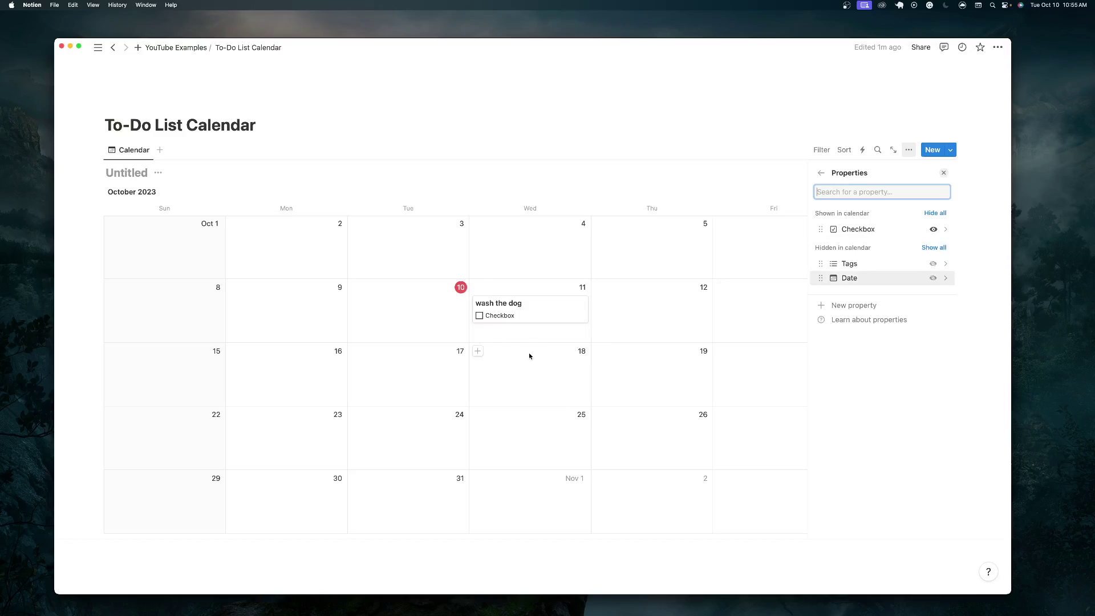
Step: Add a second Calendar view displayed by Week
click(160, 150)
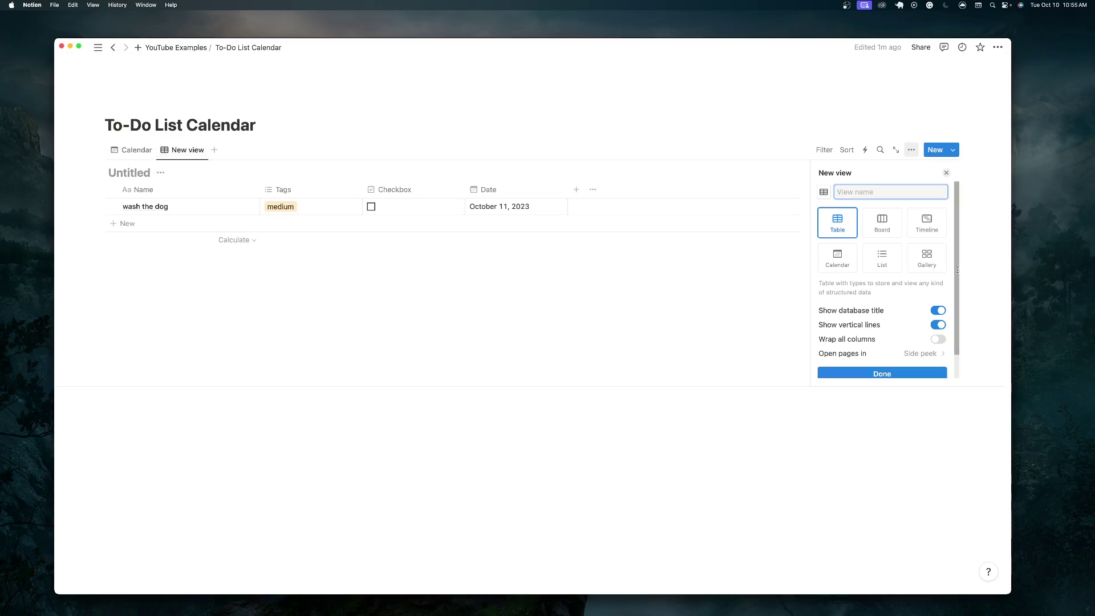
click(838, 254)
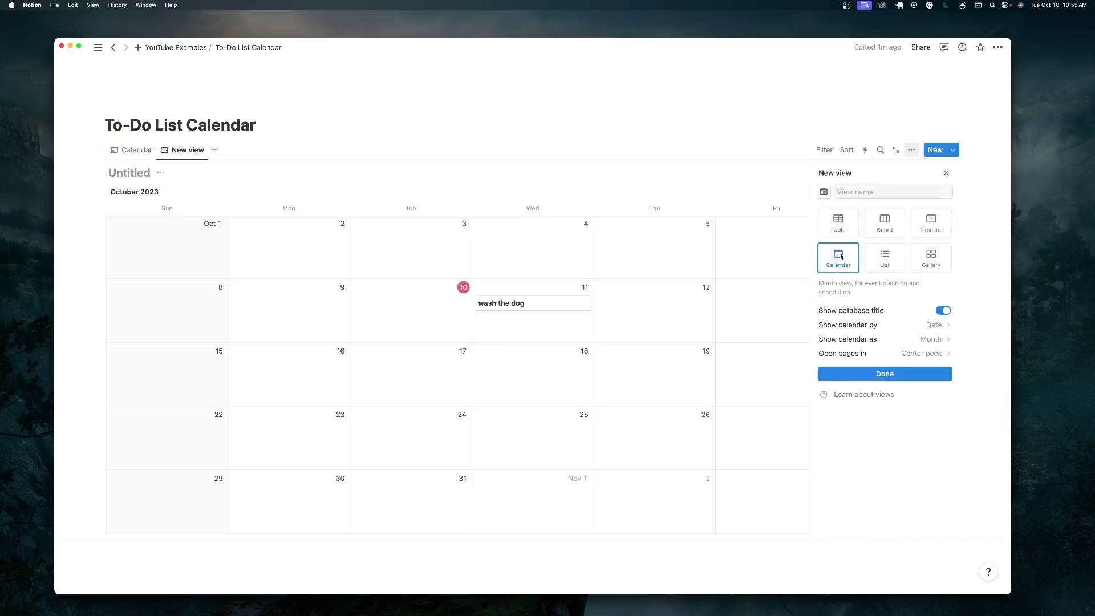
click(933, 339)
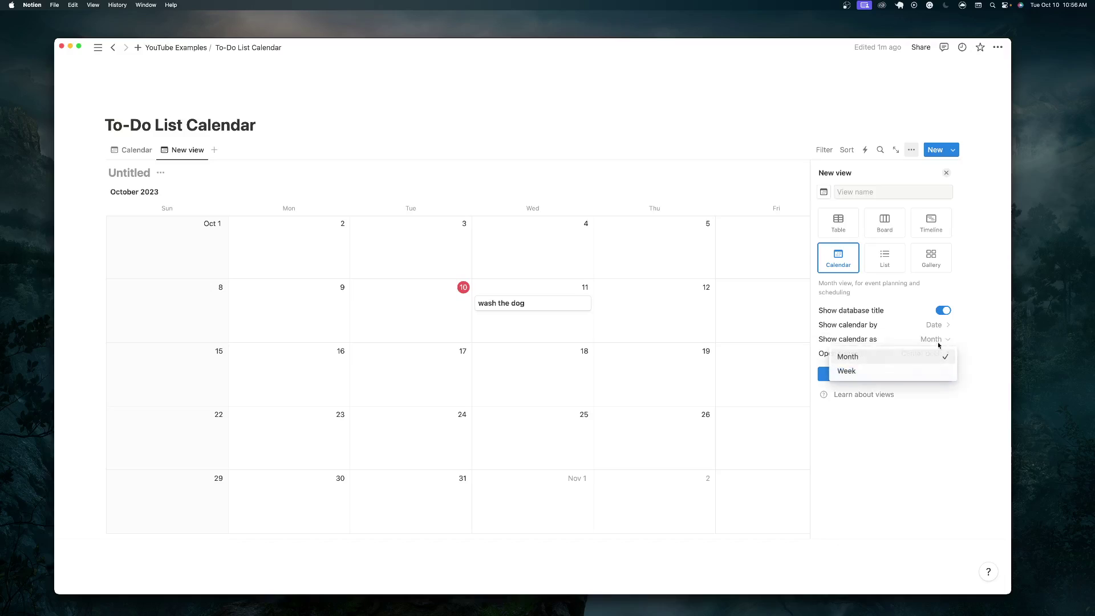
click(917, 371)
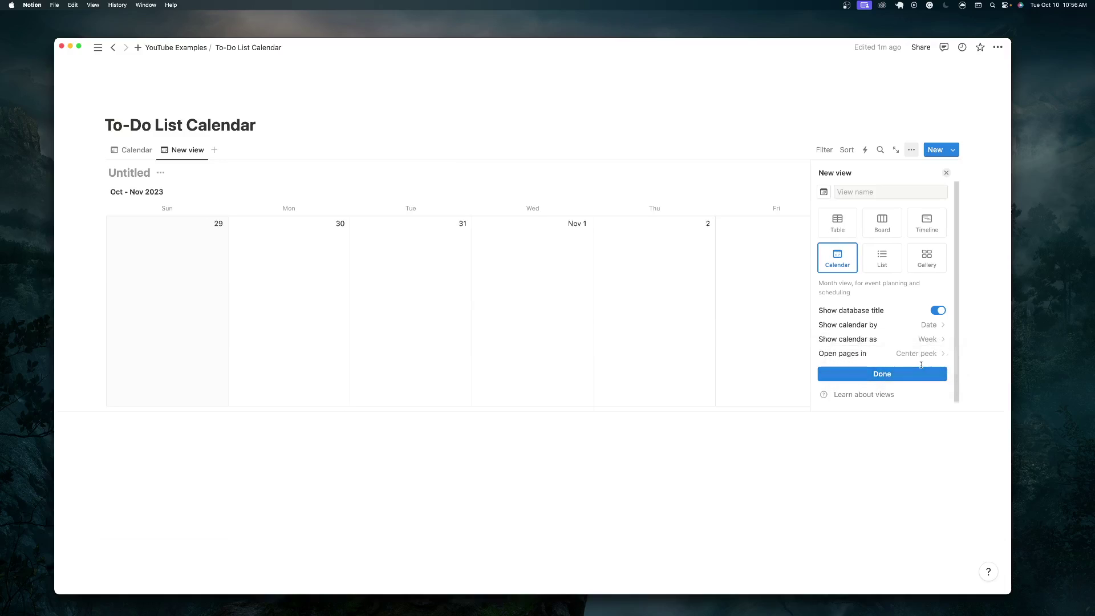
click(945, 172)
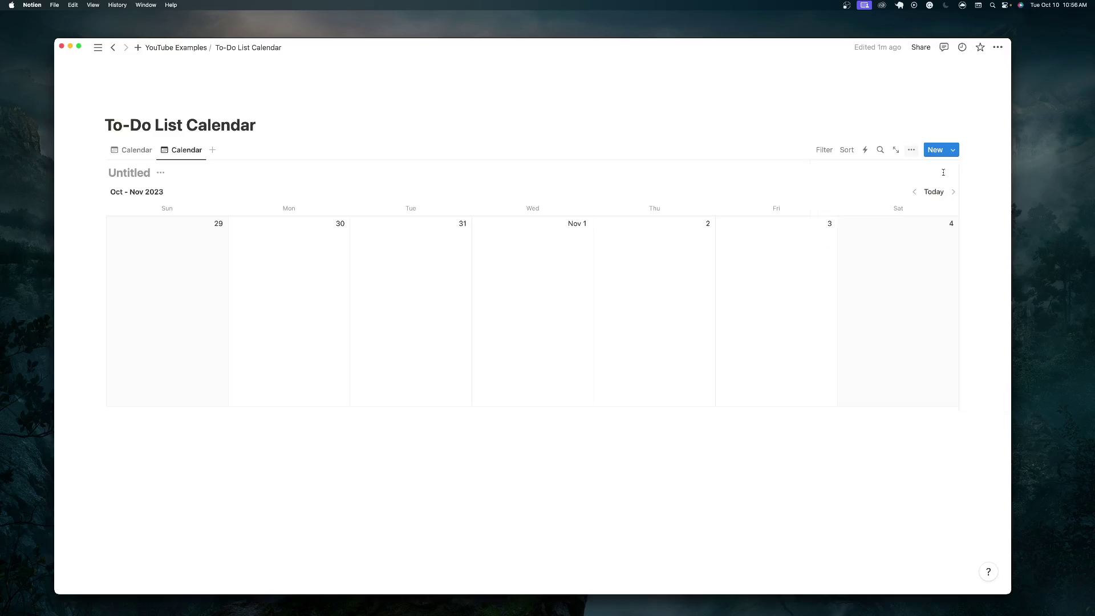
Step: Show Checkbox and Tags on the weekly cards and jump to the current week
click(911, 149)
click(933, 235)
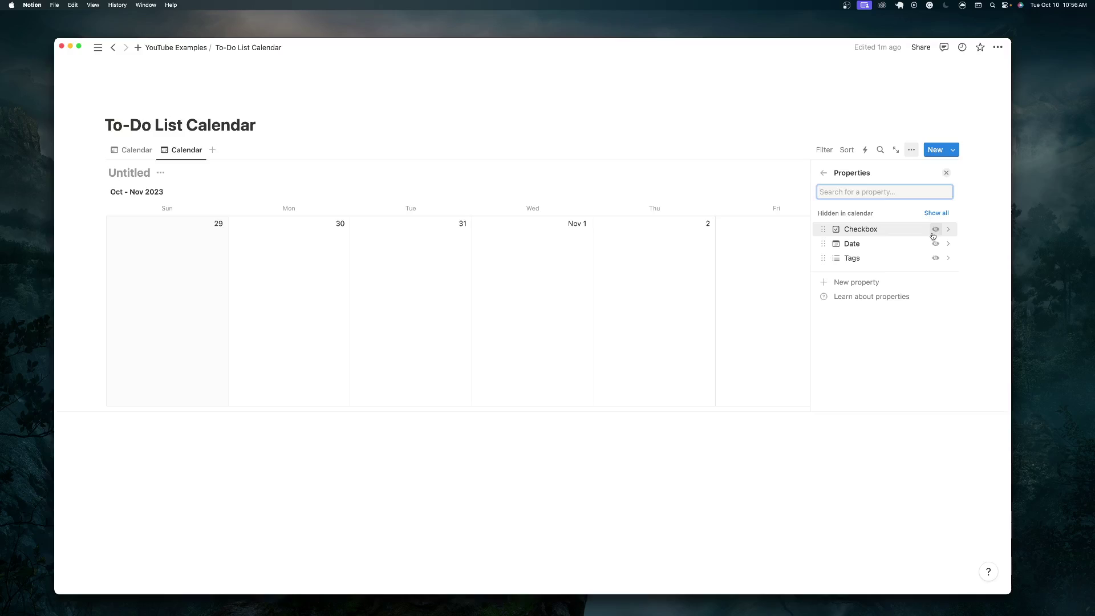
click(936, 231)
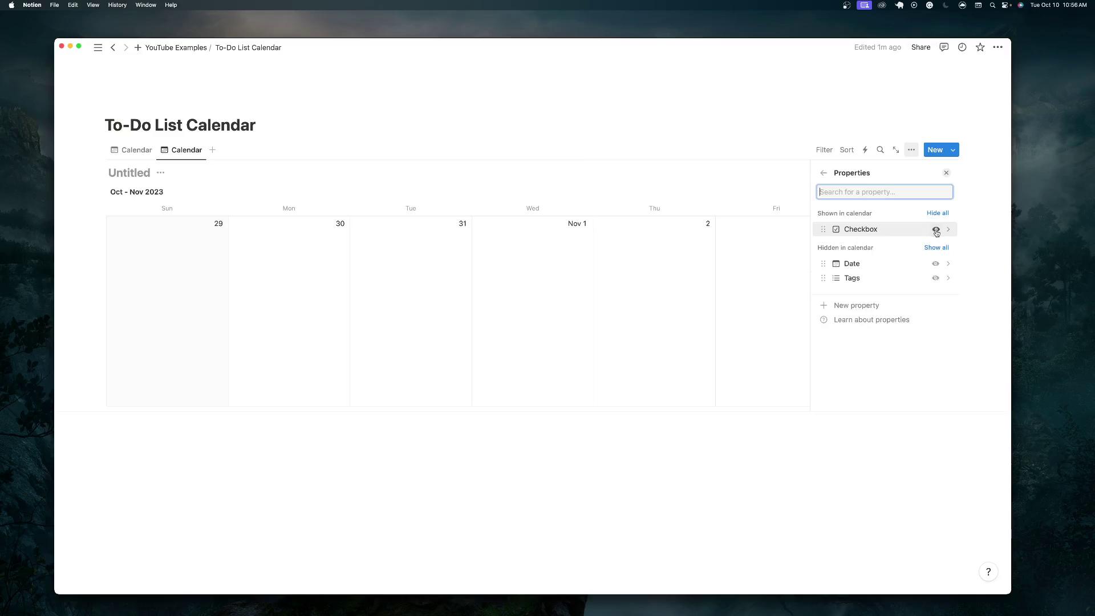
click(935, 279)
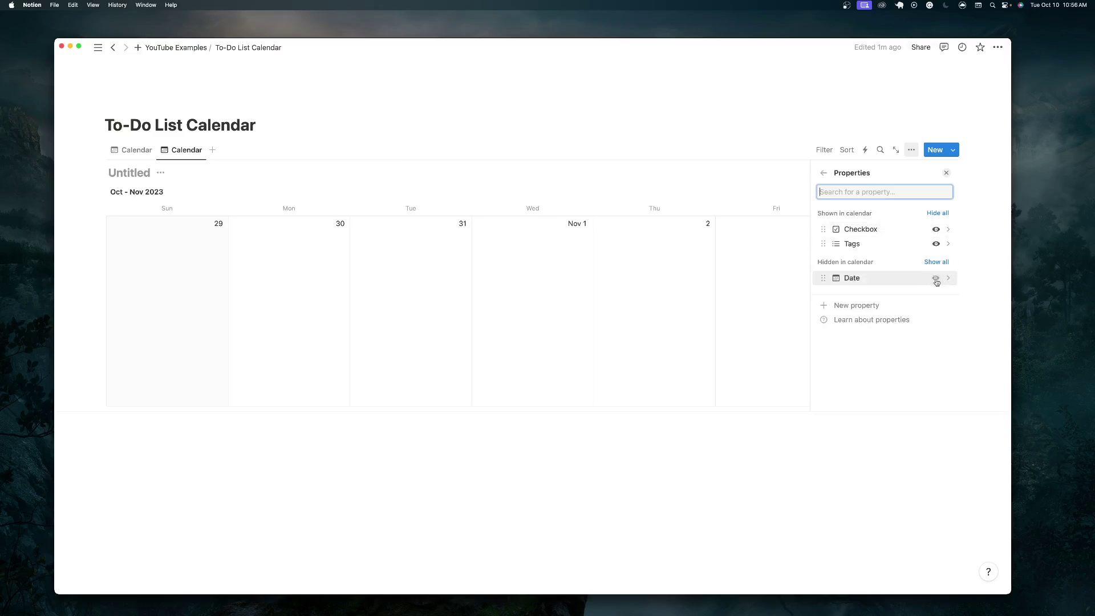
click(395, 282)
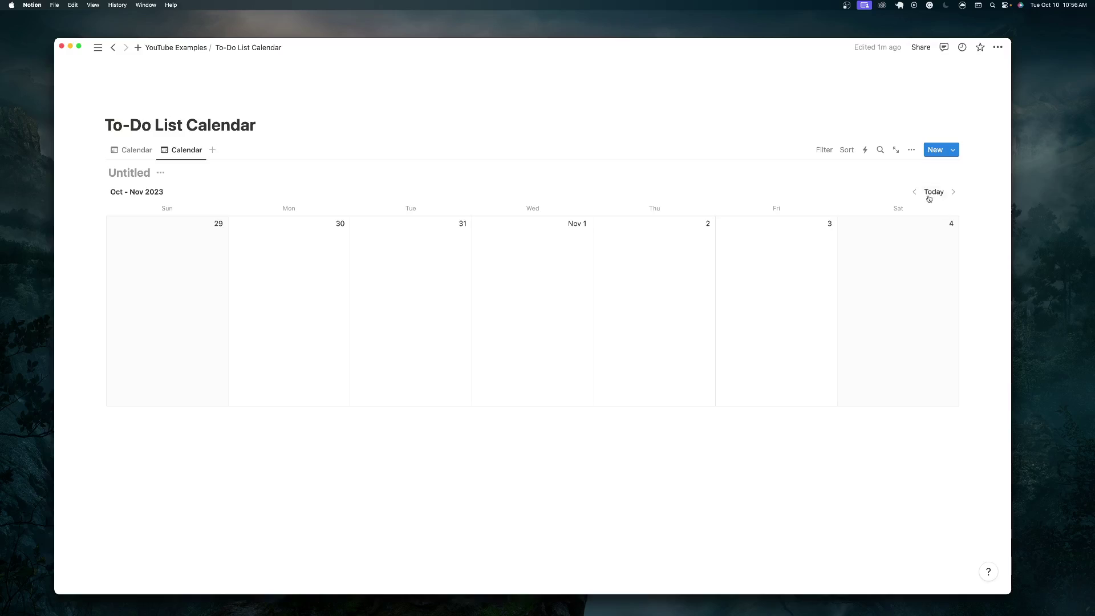
click(931, 193)
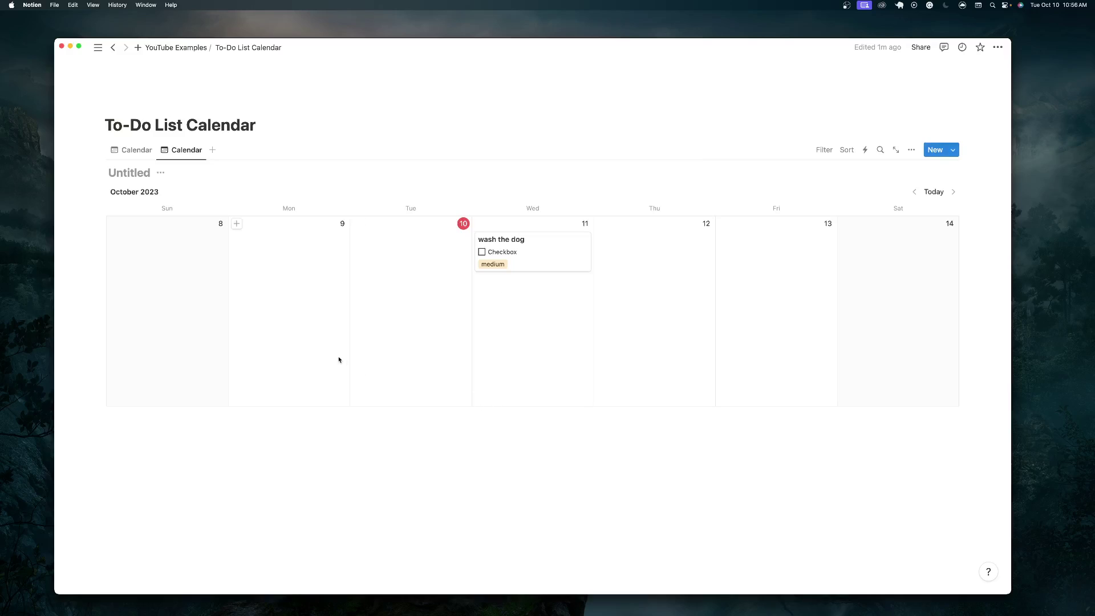
Step: Rename the second calendar view to 'Weekly'
click(187, 151)
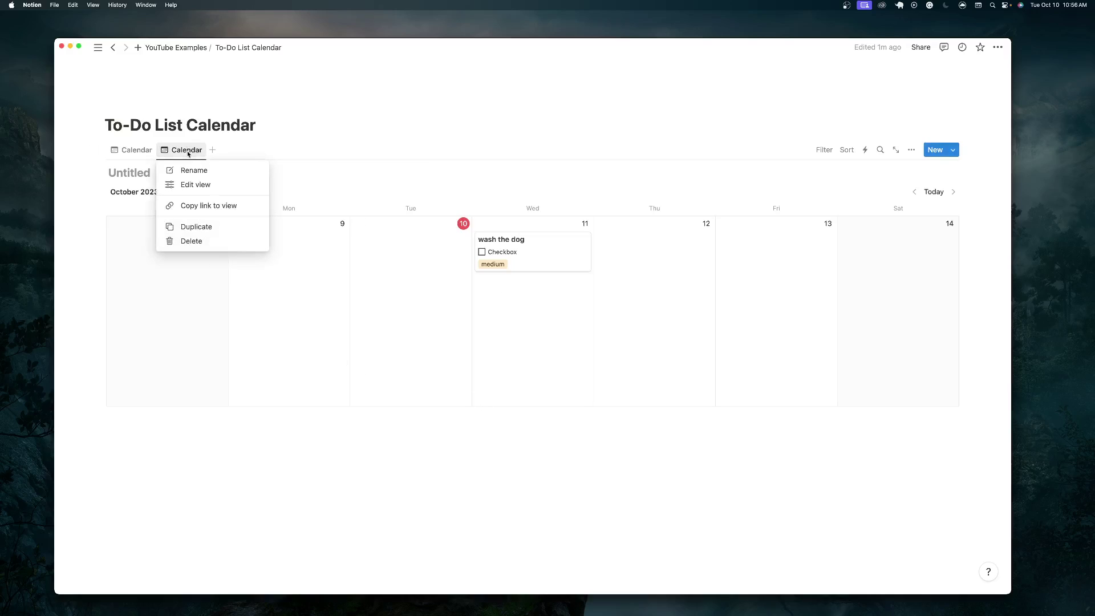
click(194, 174)
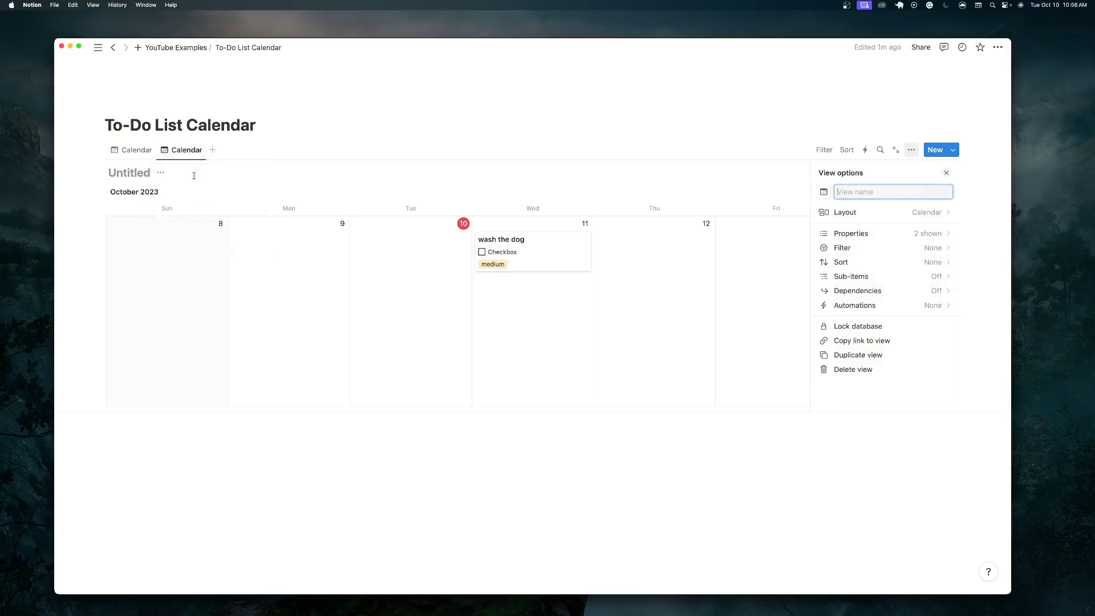
text(Weekly)
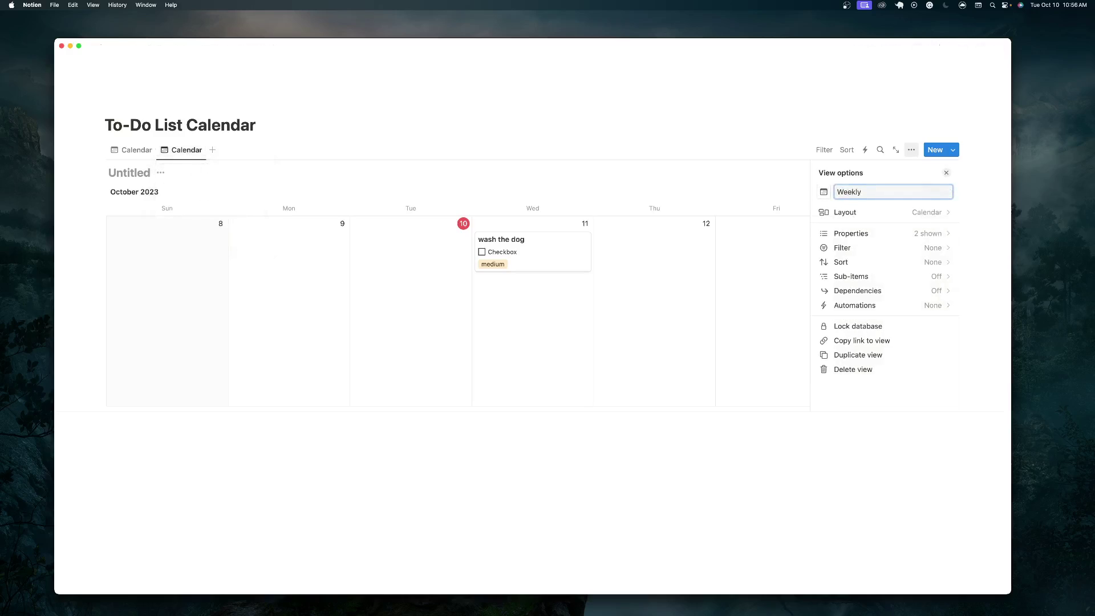
click(345, 174)
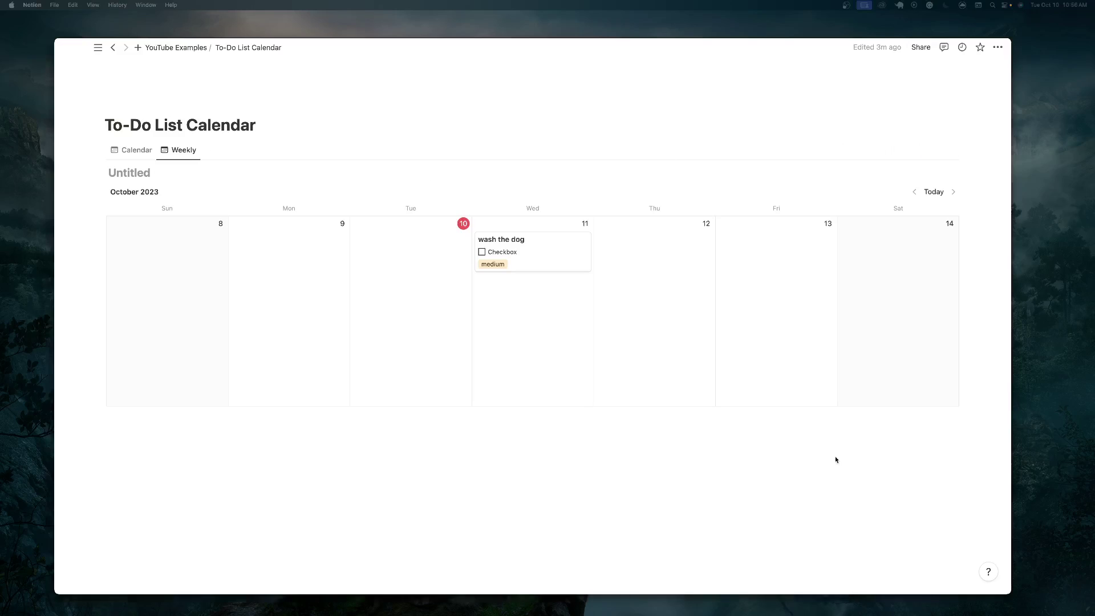
click(231, 154)
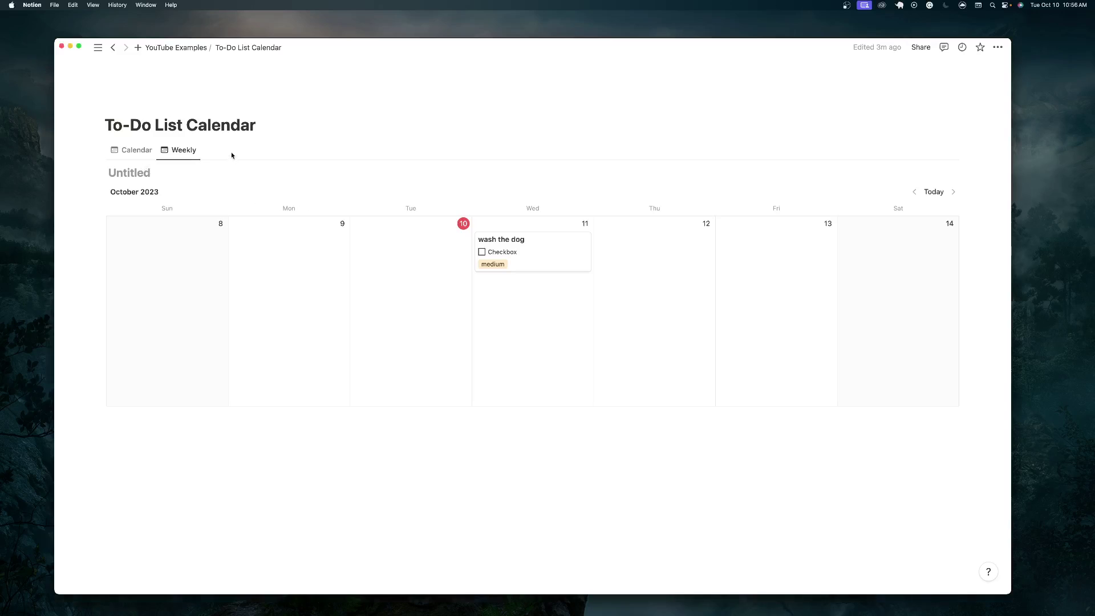
Step: Add a table view named 'Today' and return to the monthly Calendar view
click(208, 151)
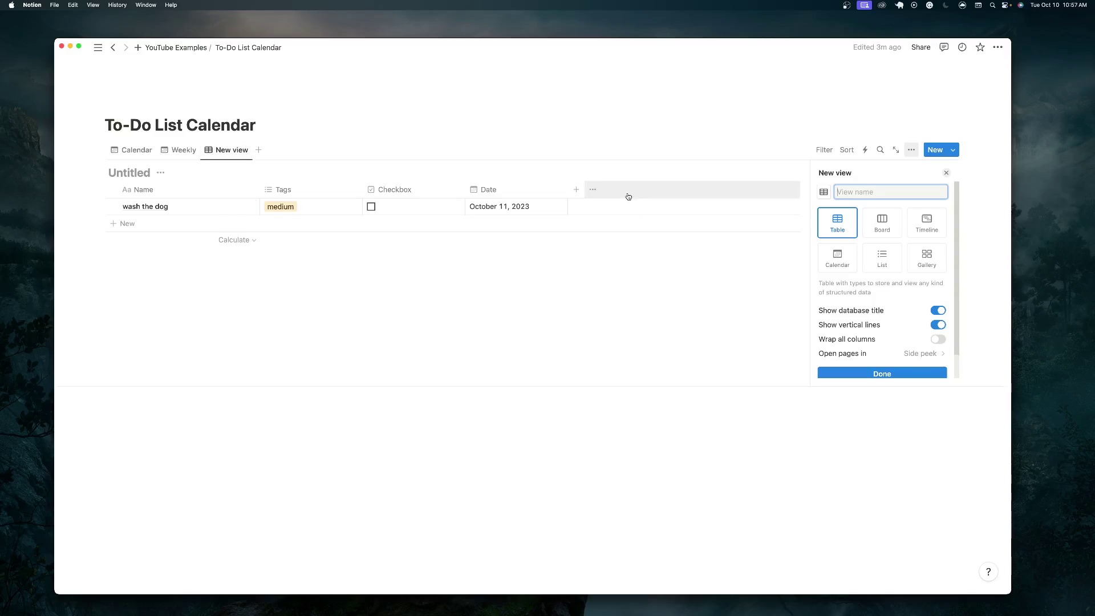
click(226, 150)
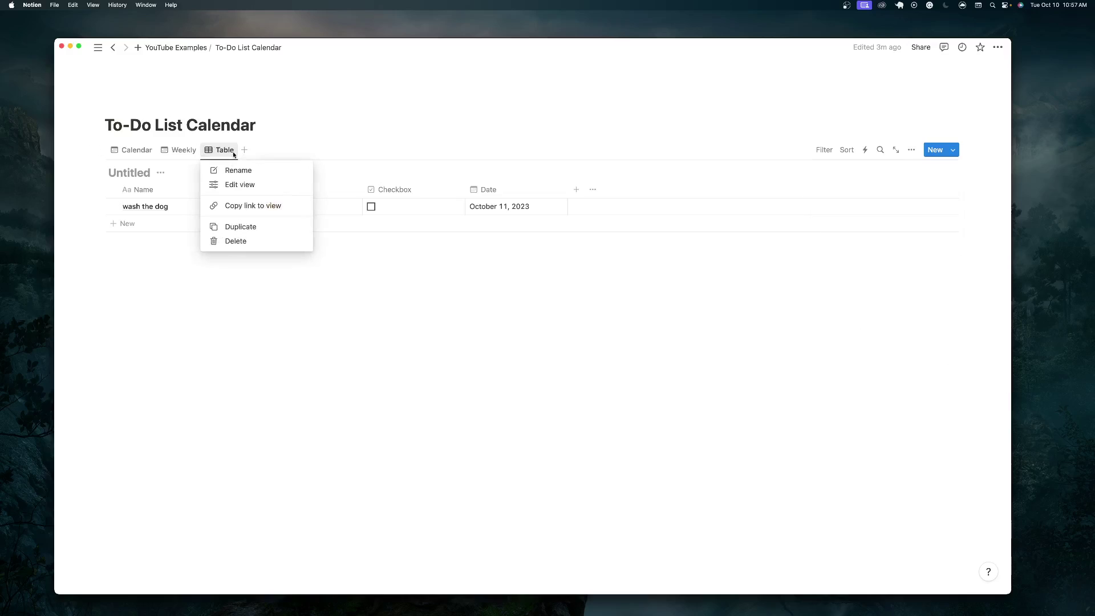
click(246, 171)
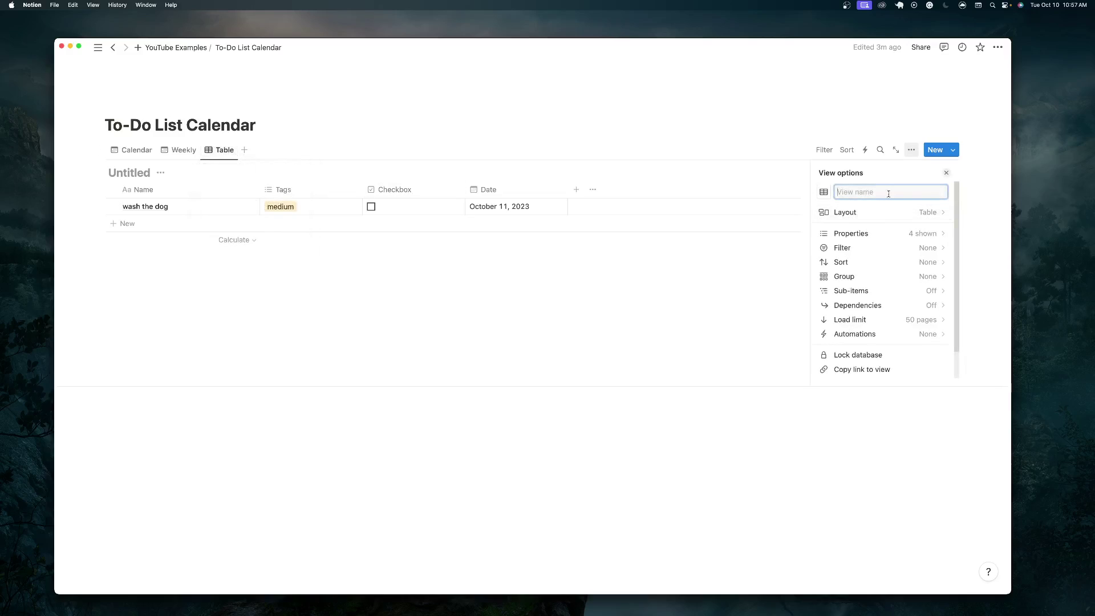
text(Today)
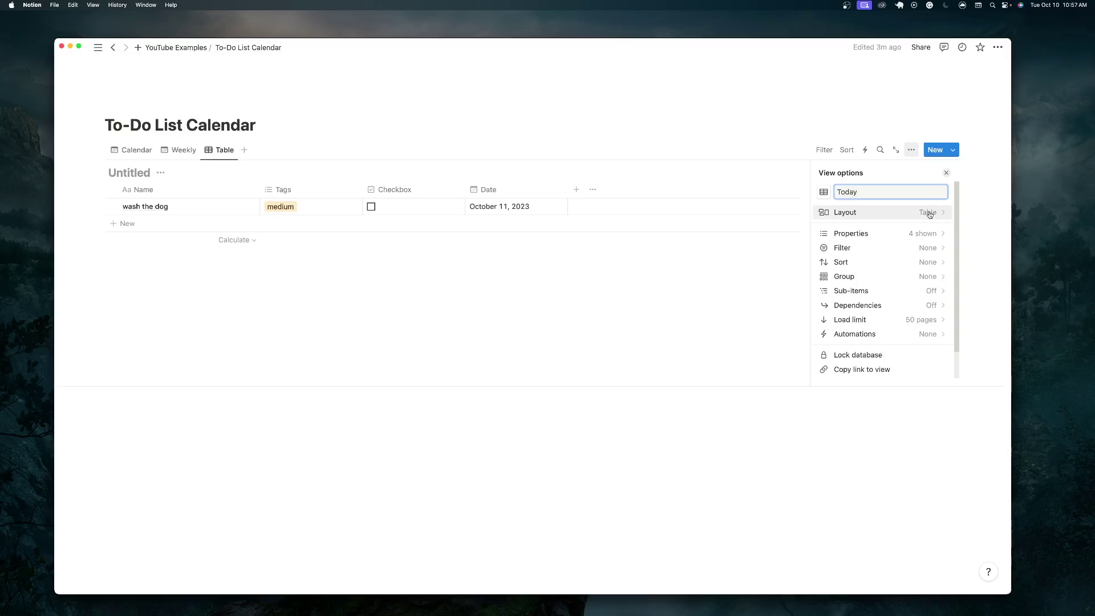
click(679, 352)
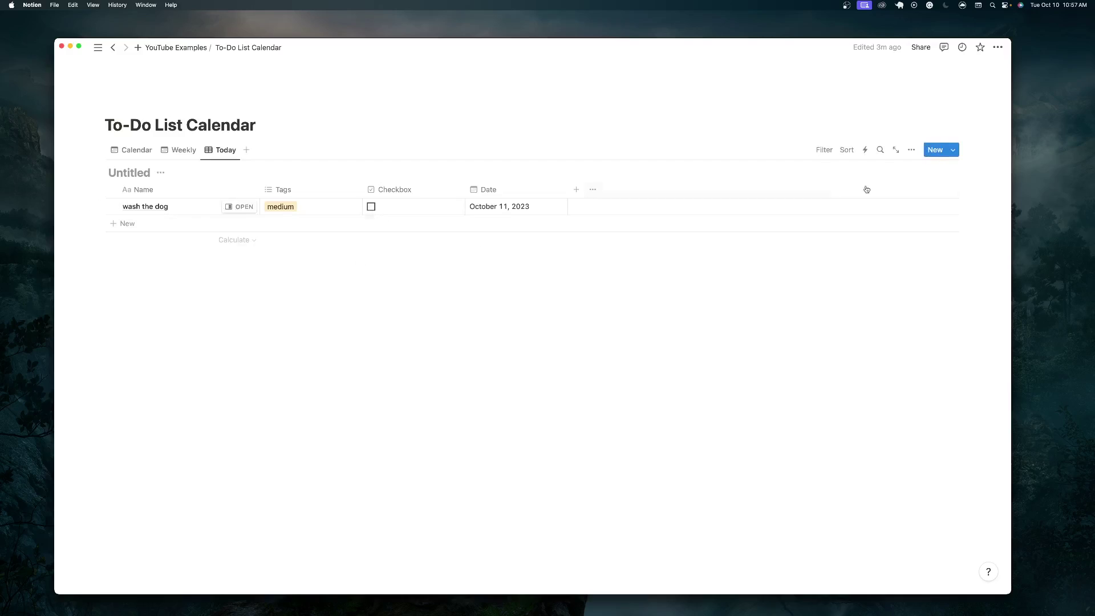
click(130, 151)
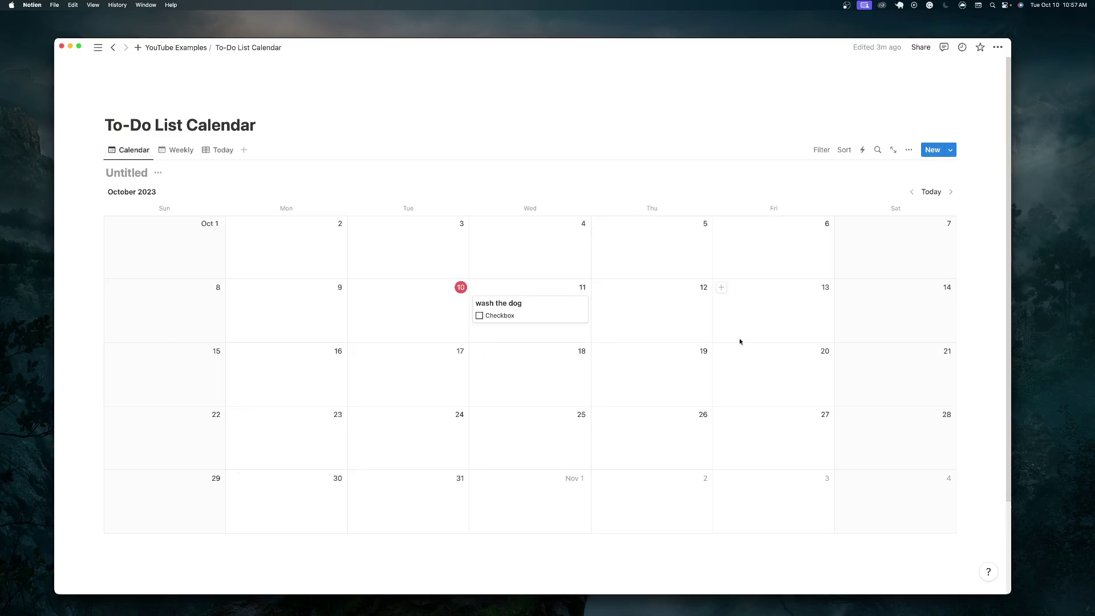
Step: Check off the wash the dog task in the Weekly view
click(181, 149)
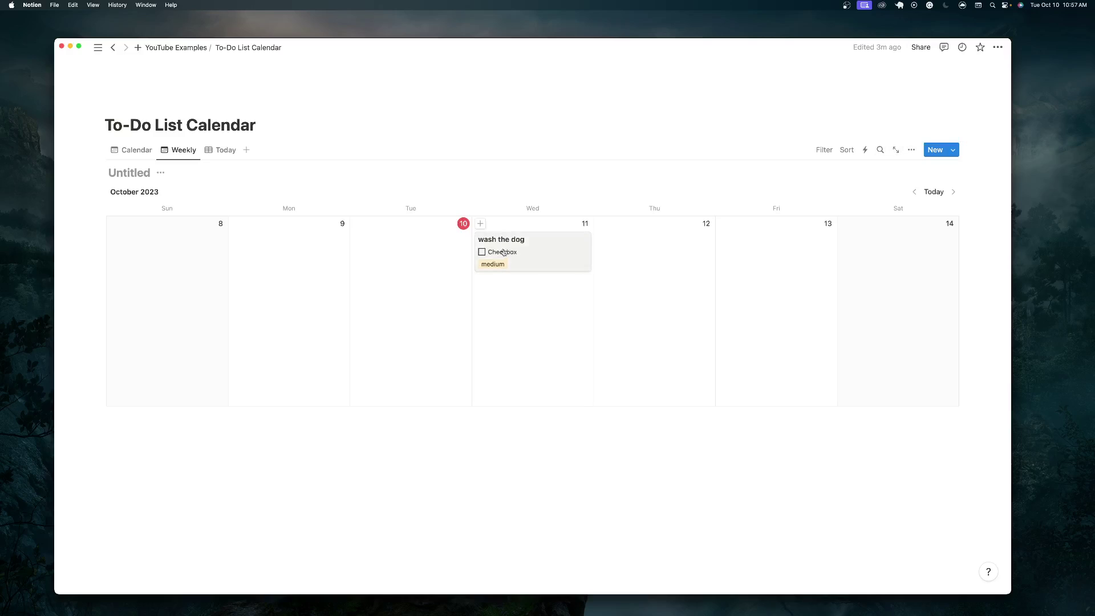
click(482, 251)
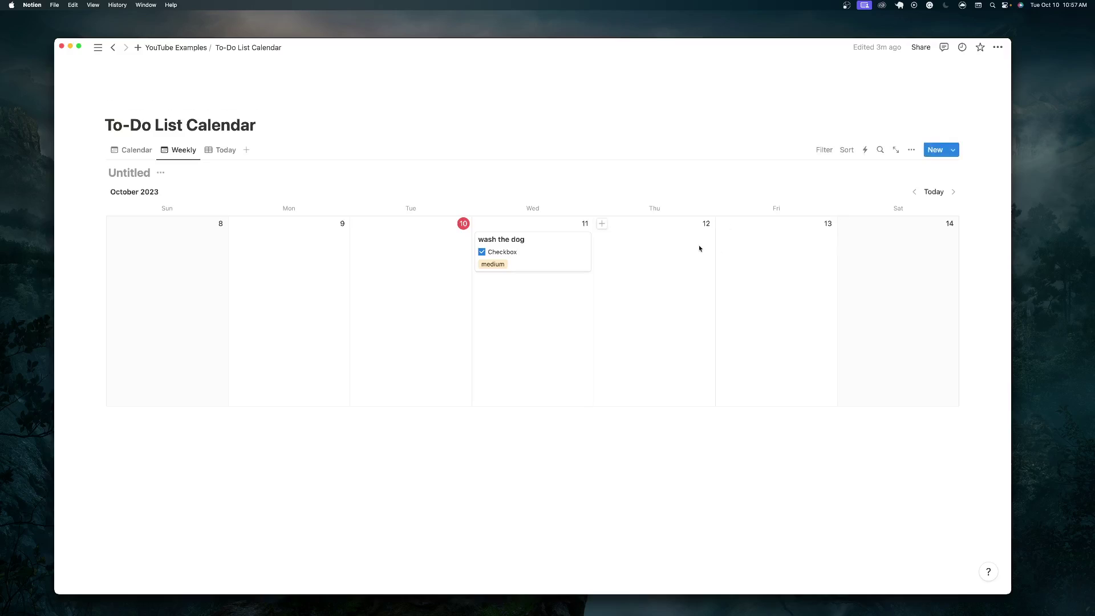
Step: Retag the wash the dog task as low priority, removing the medium tag
click(547, 262)
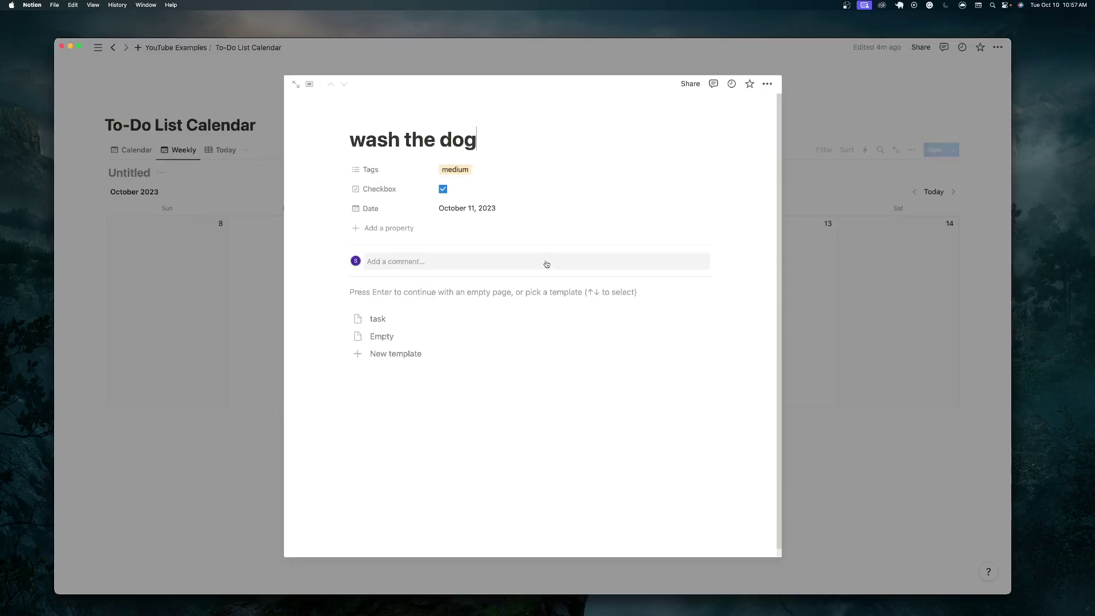
click(507, 167)
click(483, 232)
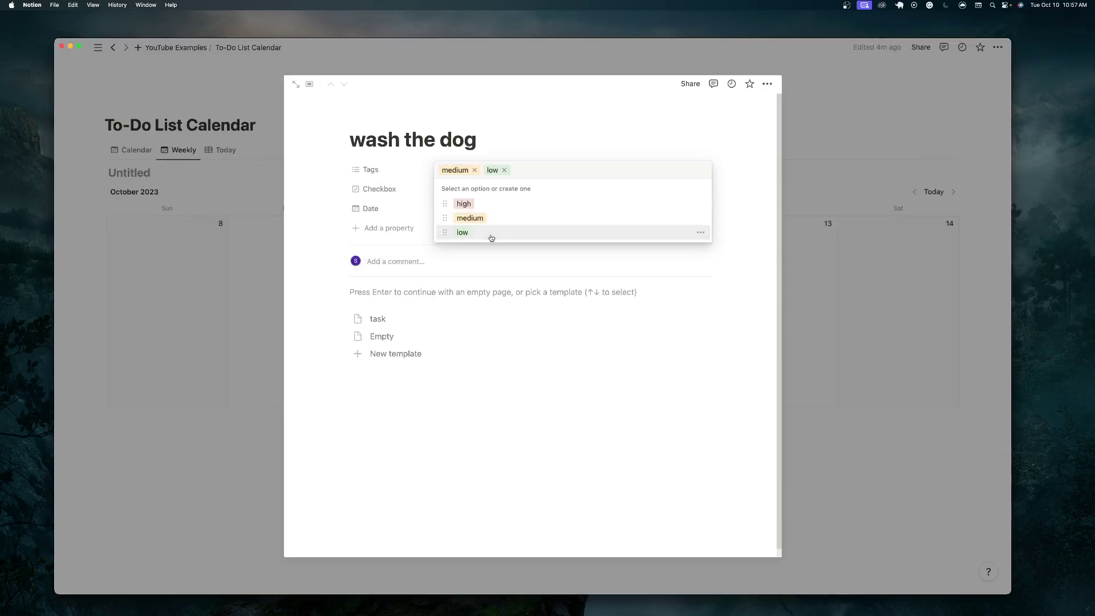
click(475, 170)
click(261, 206)
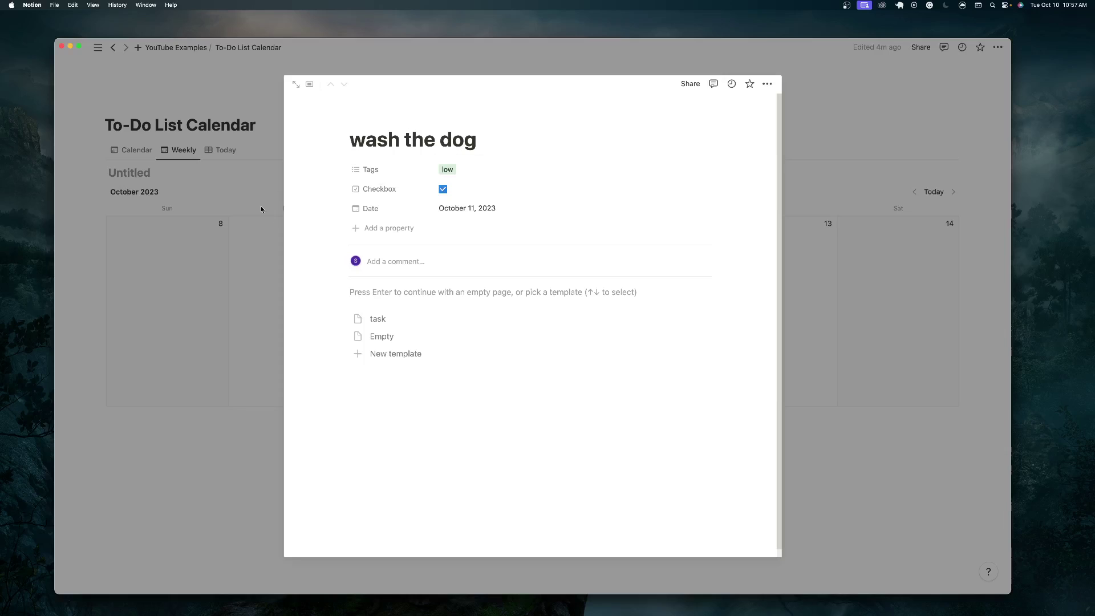
click(261, 207)
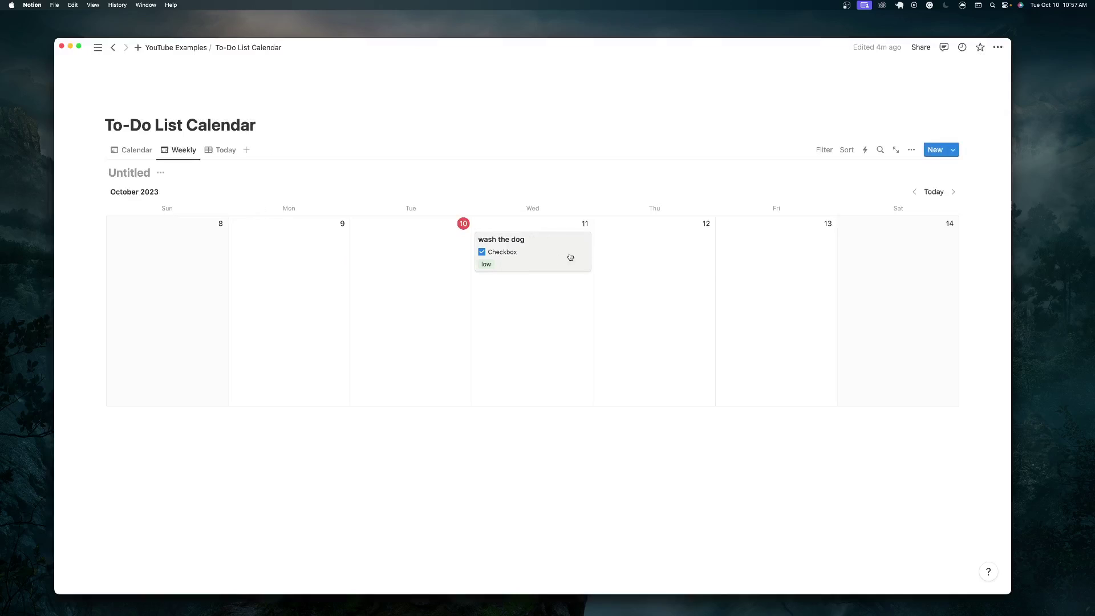
Step: Move the task to Thursday, October 12 and rename it 'wash the dishes'
drag(569, 255, 680, 259)
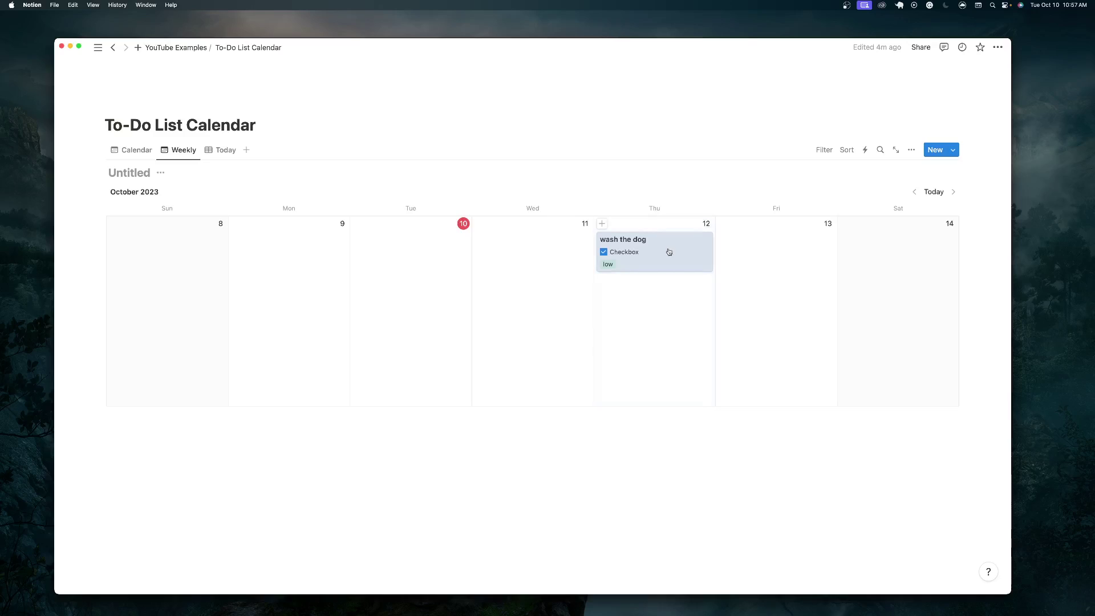
click(668, 251)
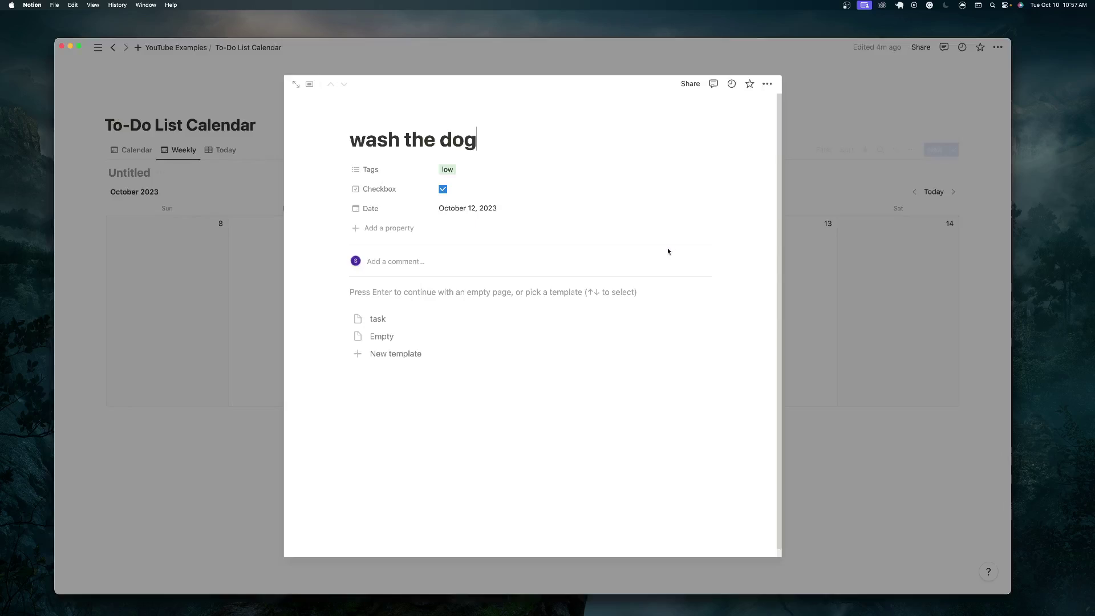
drag(478, 141, 442, 141)
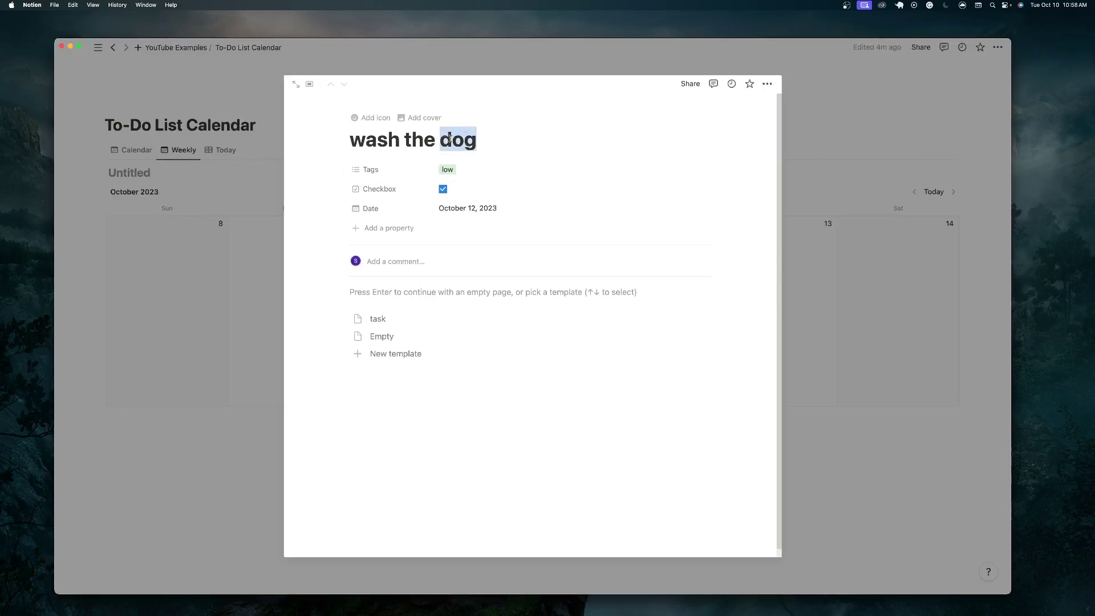
text(dishes)
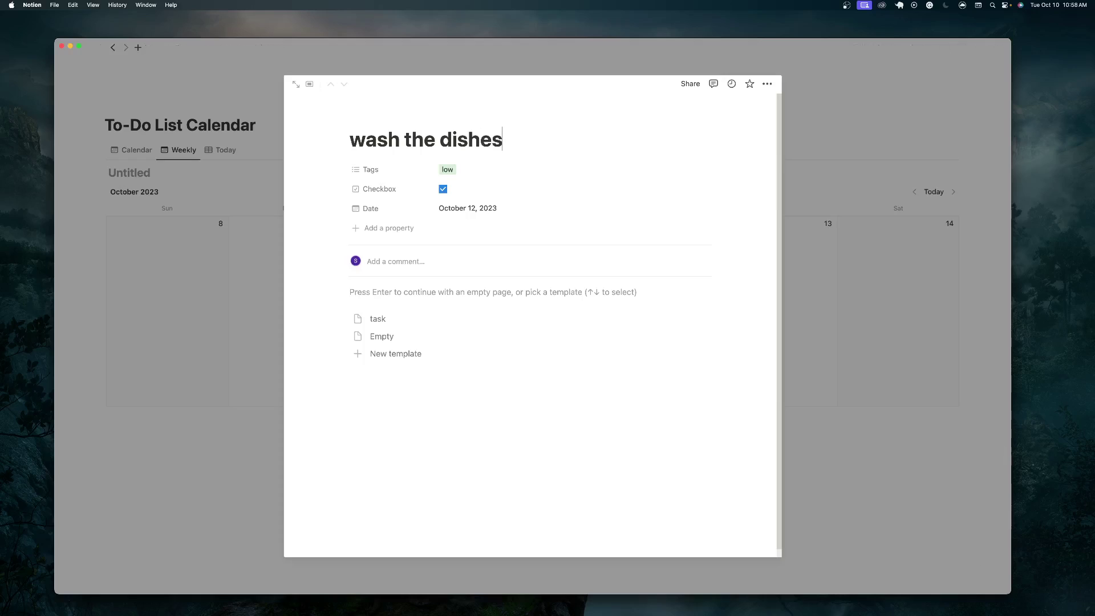
click(831, 322)
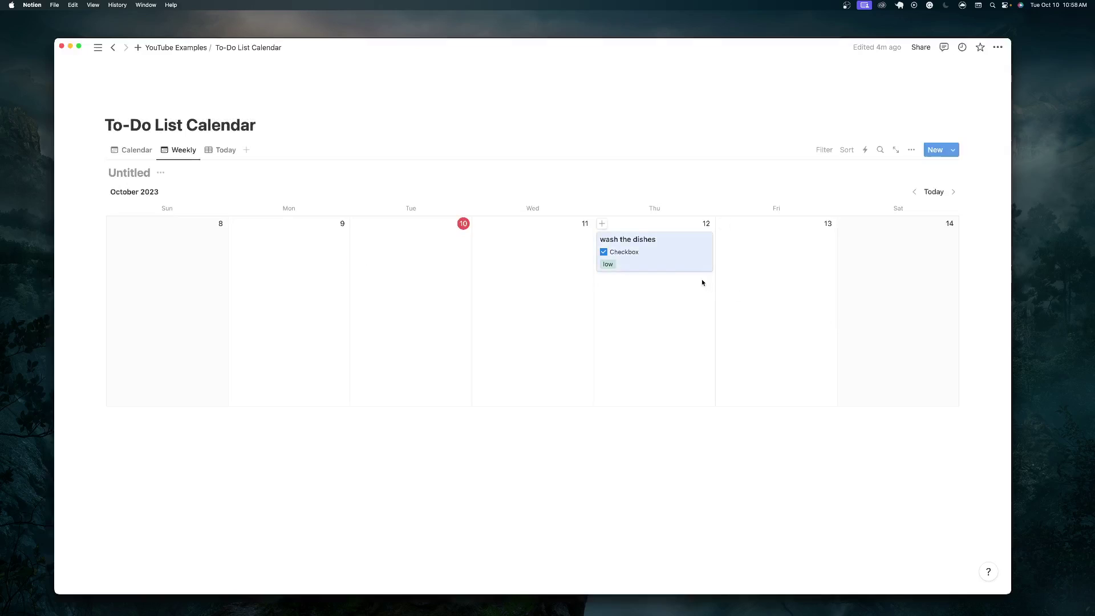
Step: Move wash the dishes to Monday the 9th unchecked, with copies on Tuesday through Thursday
drag(683, 266, 320, 261)
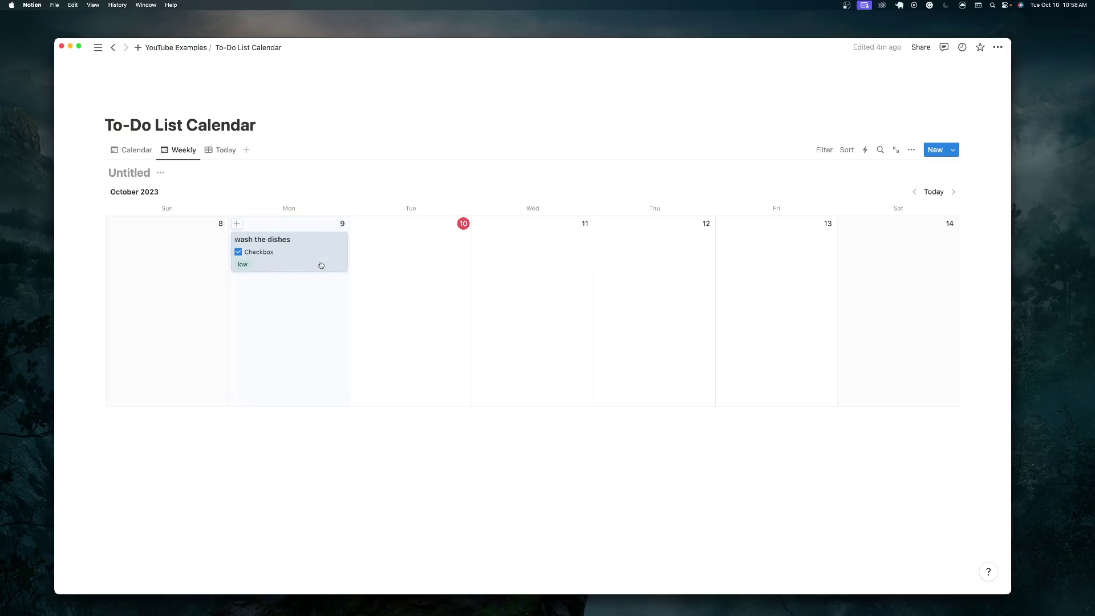
click(238, 252)
drag(283, 267, 411, 267)
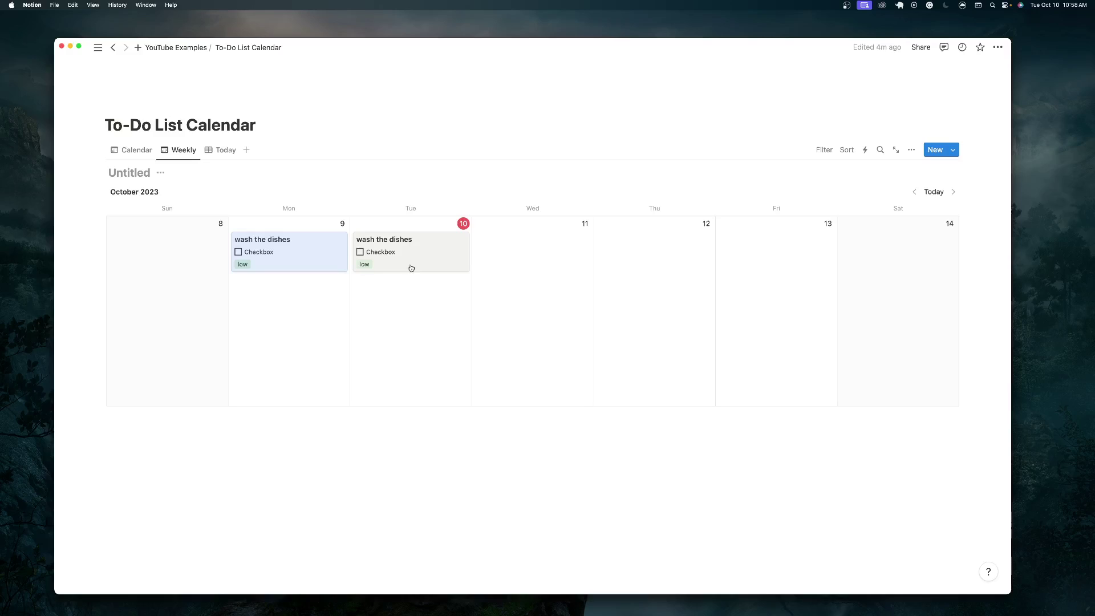
drag(416, 264, 667, 254)
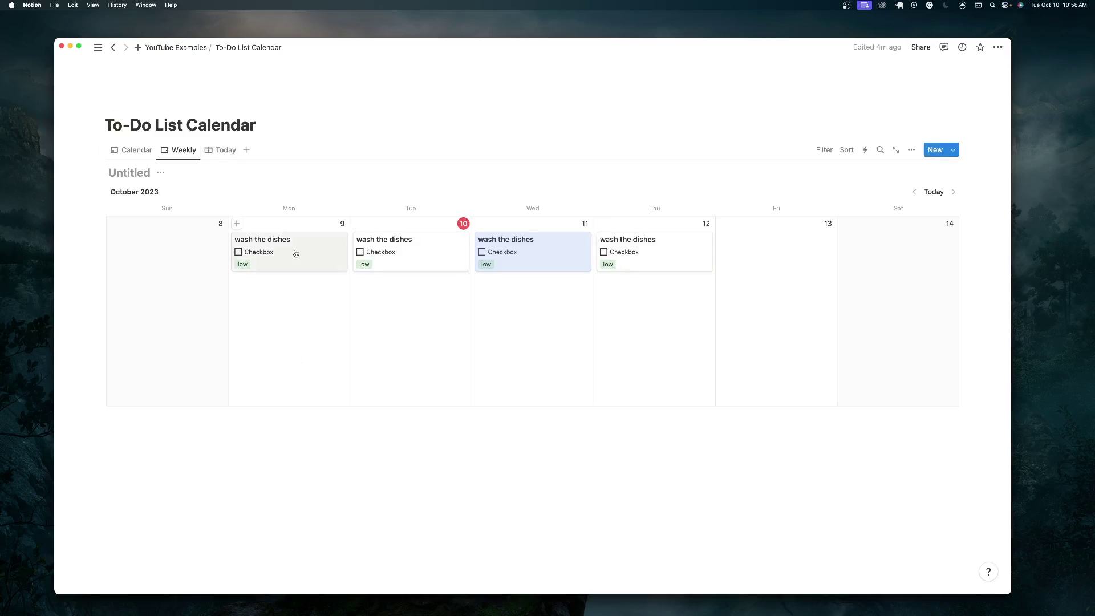
Step: Add a second Monday copy, copy both to Friday the 13th, and check both Monday tasks
drag(295, 253, 296, 301)
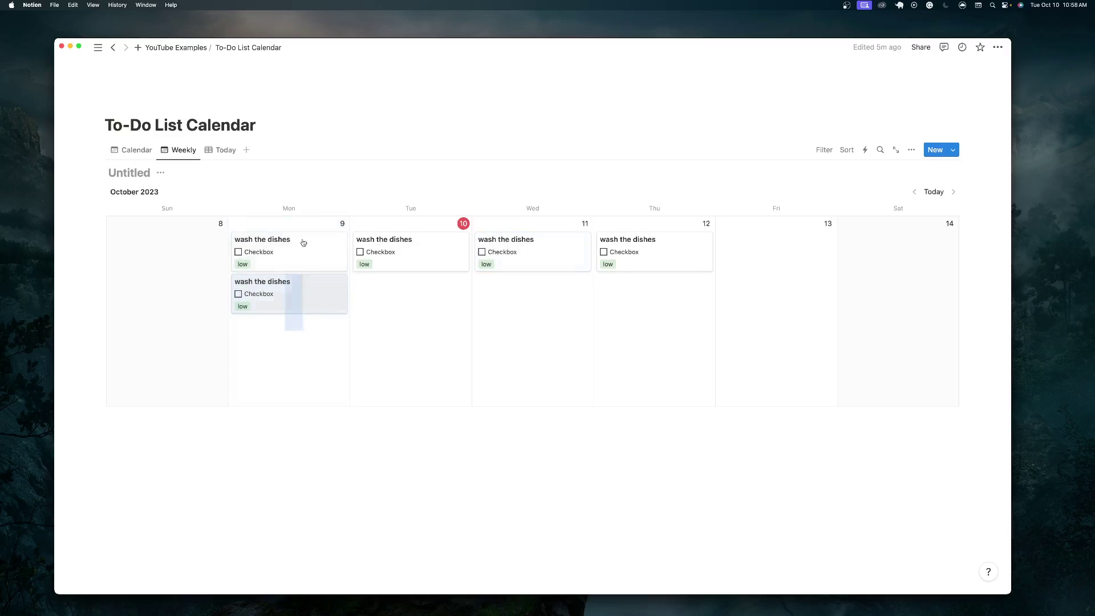
drag(295, 245, 773, 240)
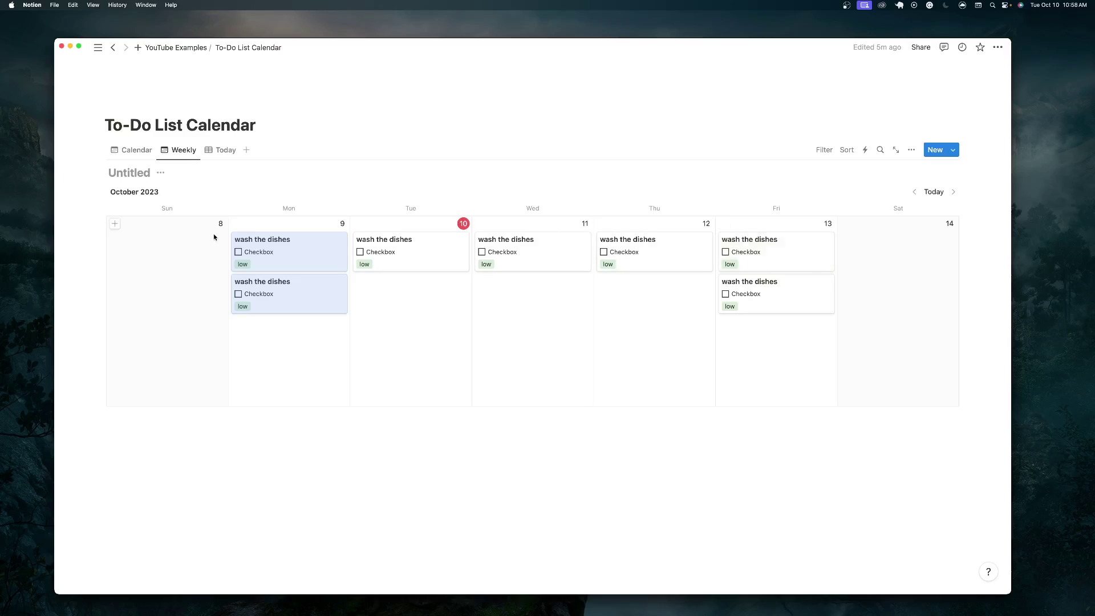
click(238, 252)
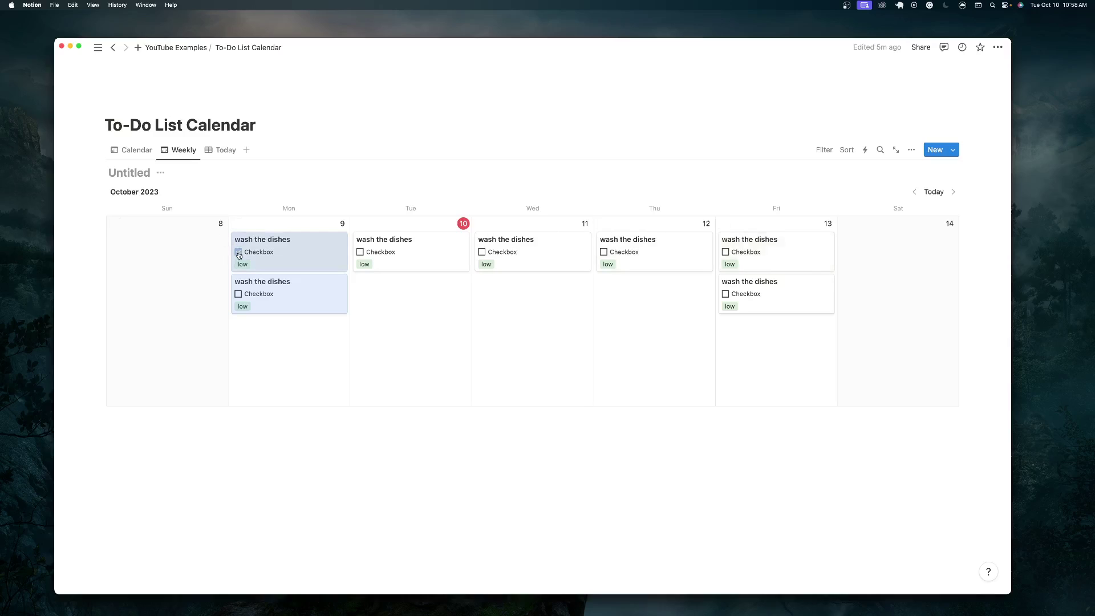
click(239, 295)
click(134, 150)
click(178, 150)
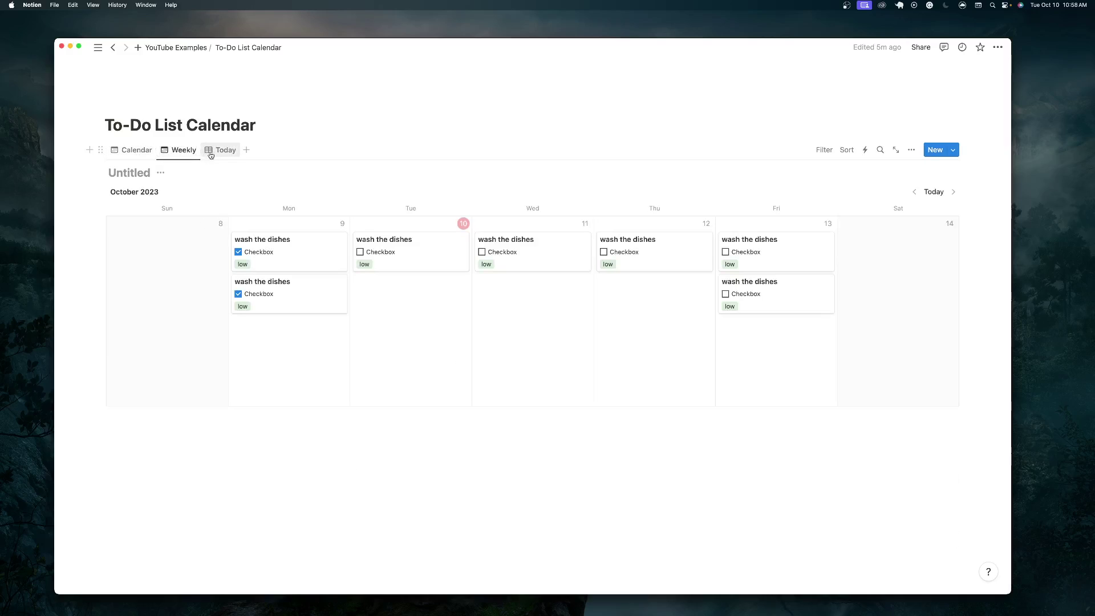
Step: Review the Today table view's Filter and Sort options without changing them
click(223, 152)
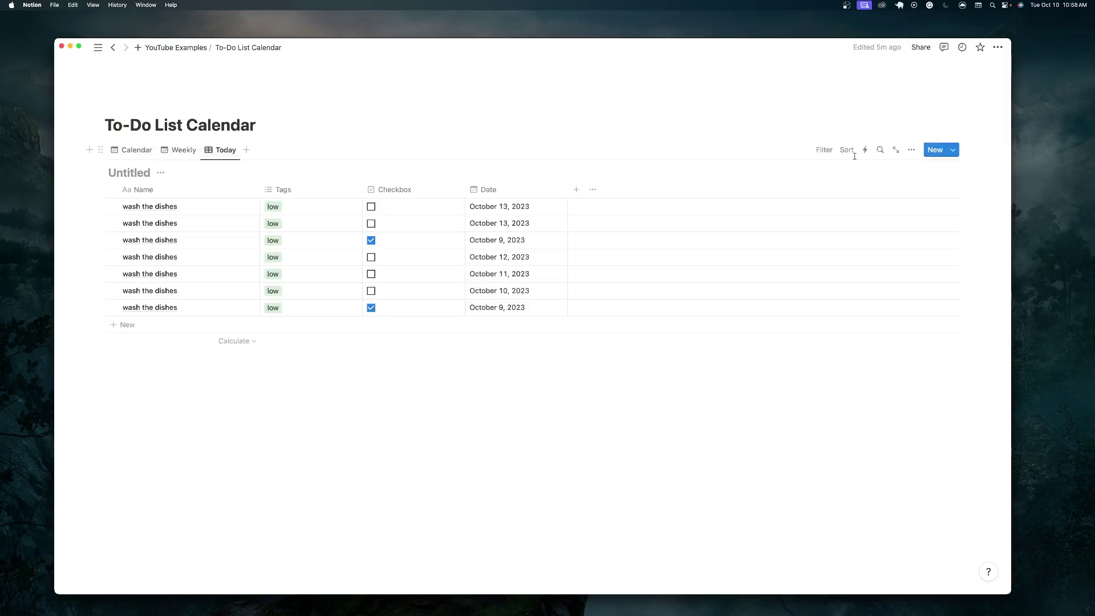
click(823, 150)
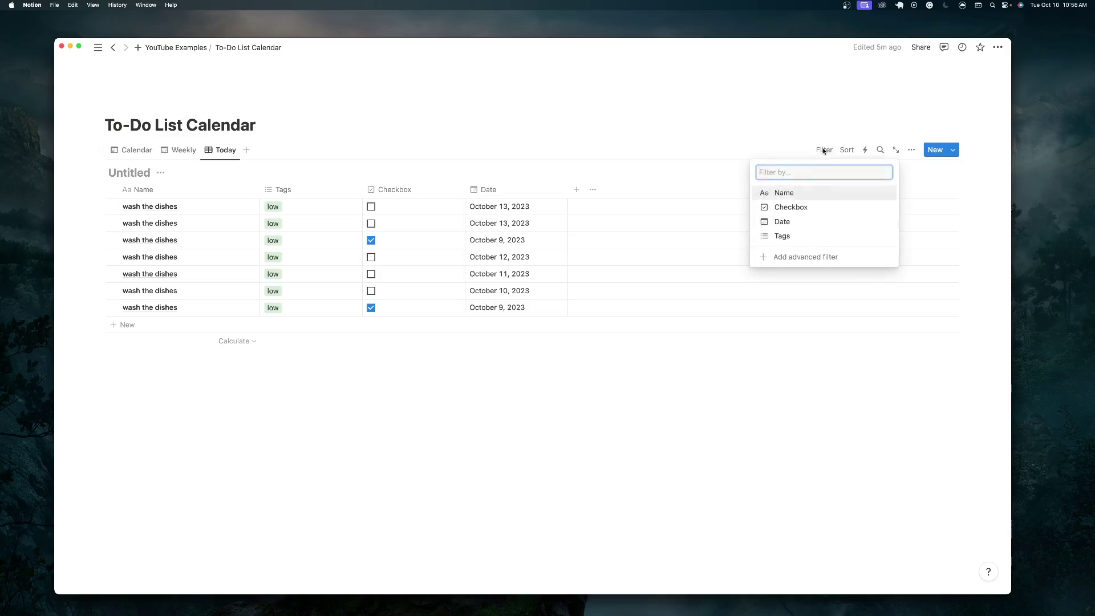
click(841, 150)
click(848, 150)
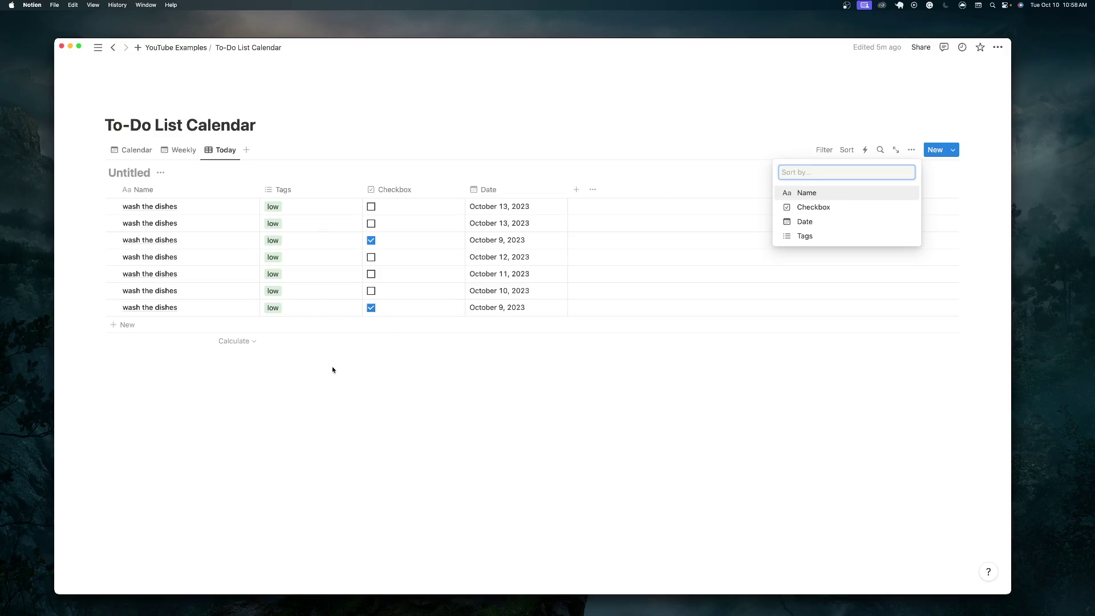
click(555, 439)
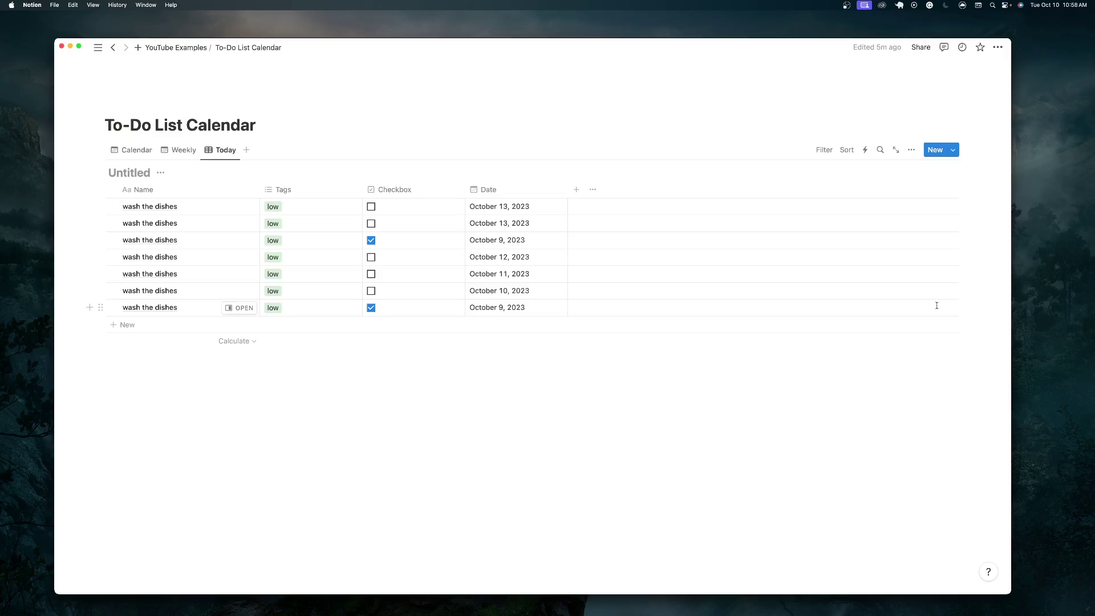
Step: Show the Calendar month view with the seven wash the dishes tasks across October 9–13
click(142, 150)
scroll(806, 383, down, 4)
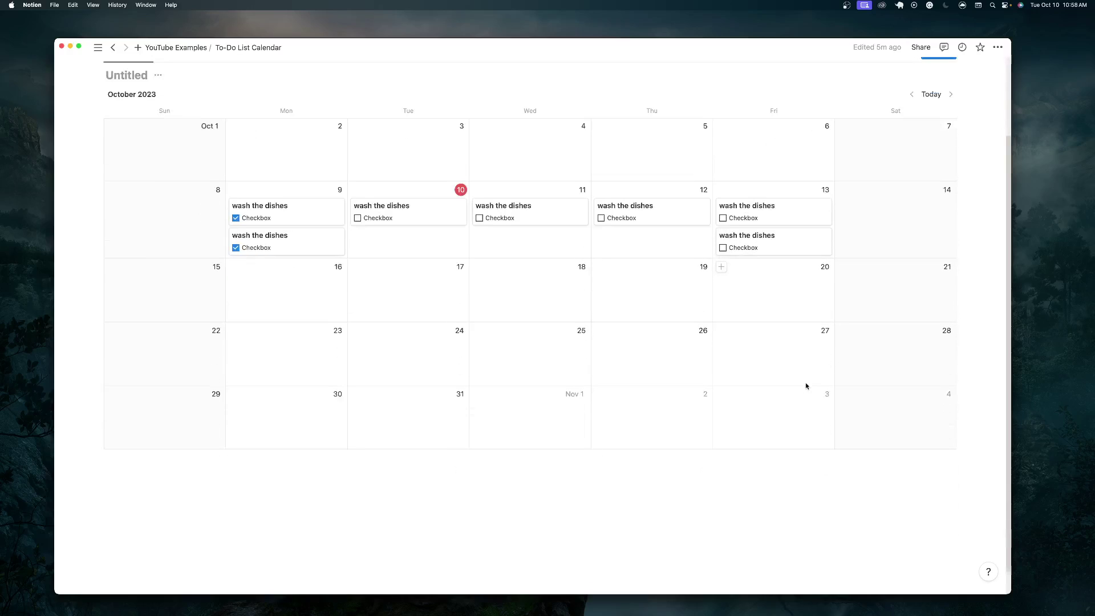
scroll(806, 382, up, 2)
scroll(810, 412, up, 2)
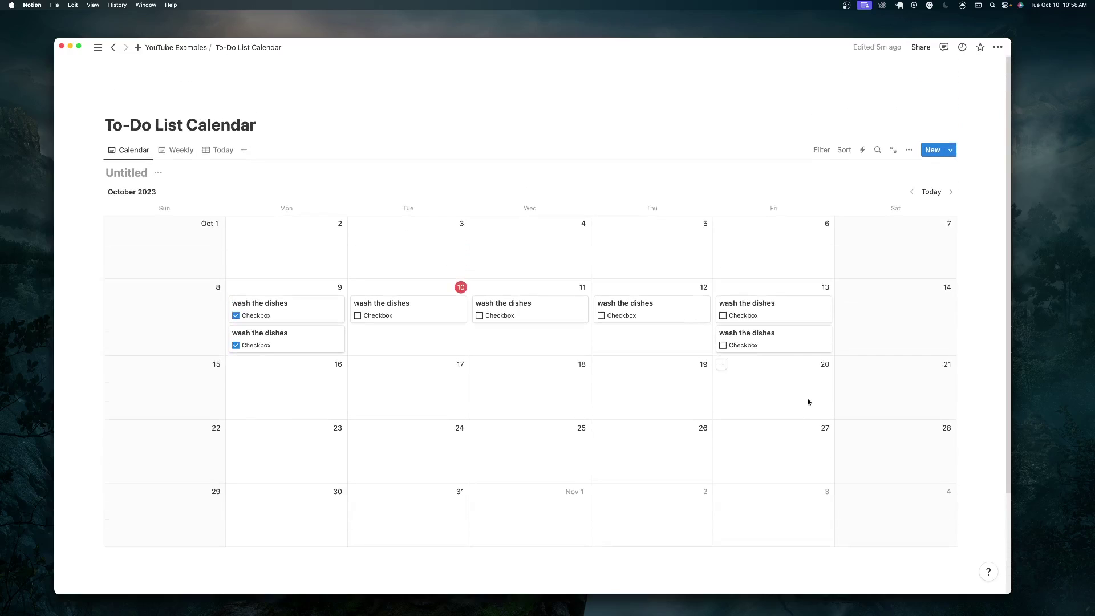